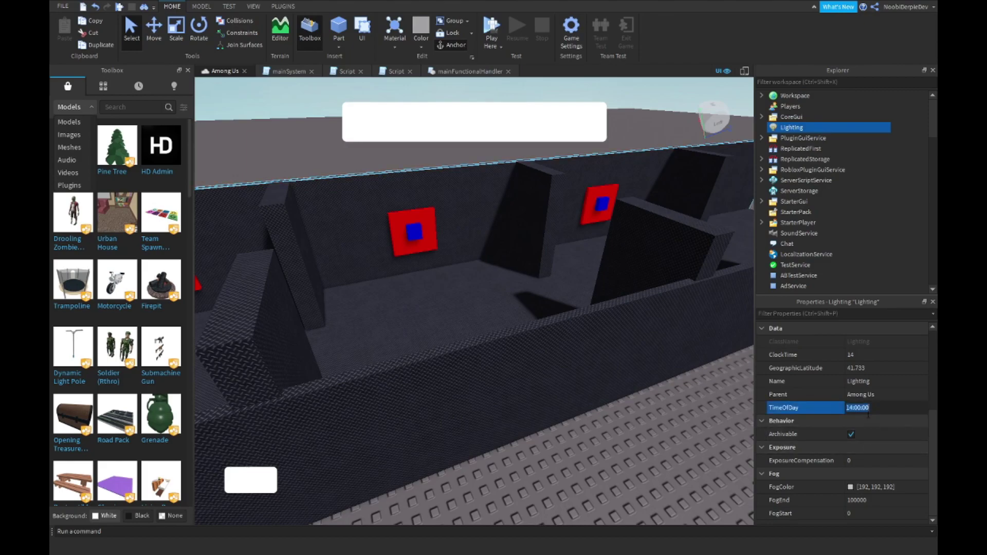
Set the Lighting's TimeOfDay to 21:00:00.
type("2")
key("Return")
right_click_drag(532, 200, 533, 199)
key("s")
Search the toolbox models for "light" and insert a round light model on the floor in the middle of the walled rooms.
left_click(122, 109)
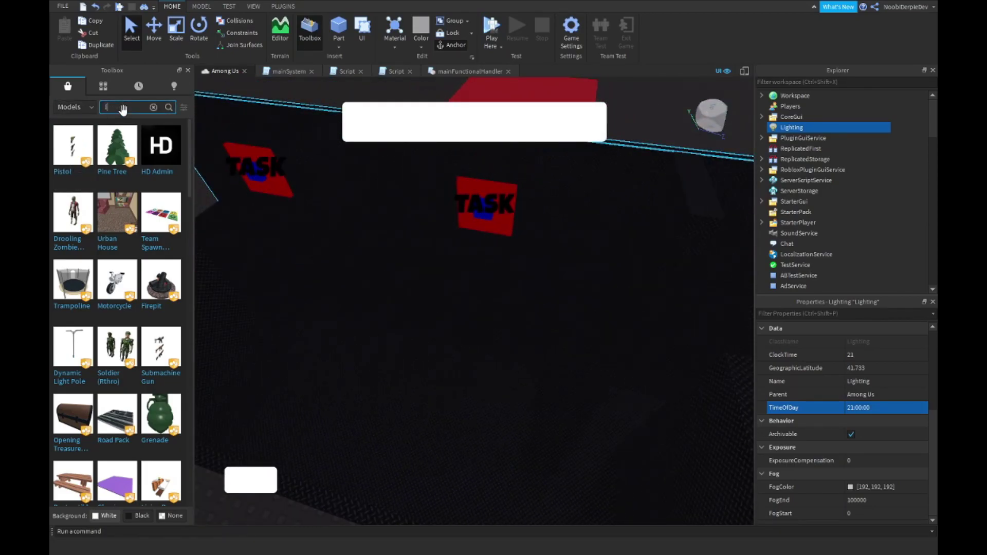
type("light")
key("Return")
key("w")
right_click_drag(335, 278, 330, 275)
left_click(109, 185)
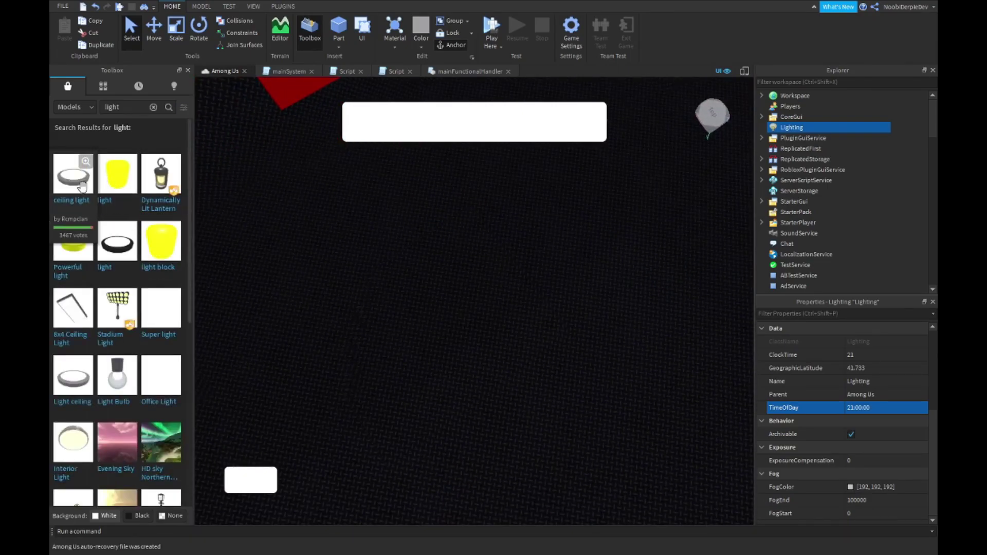
scroll(453, 275, "down", 6)
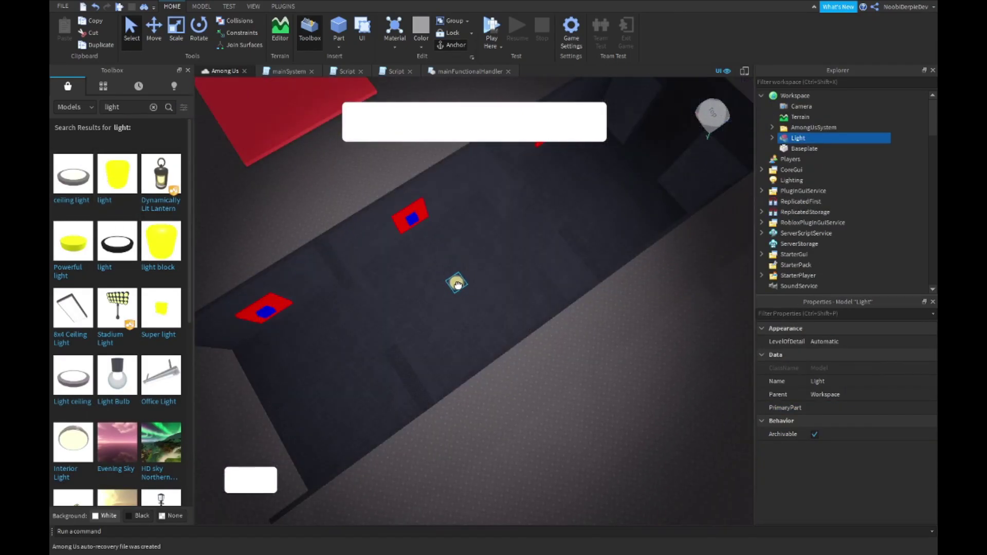
Set the Range of the PointLight inside the Light model to 10.
left_click(772, 138)
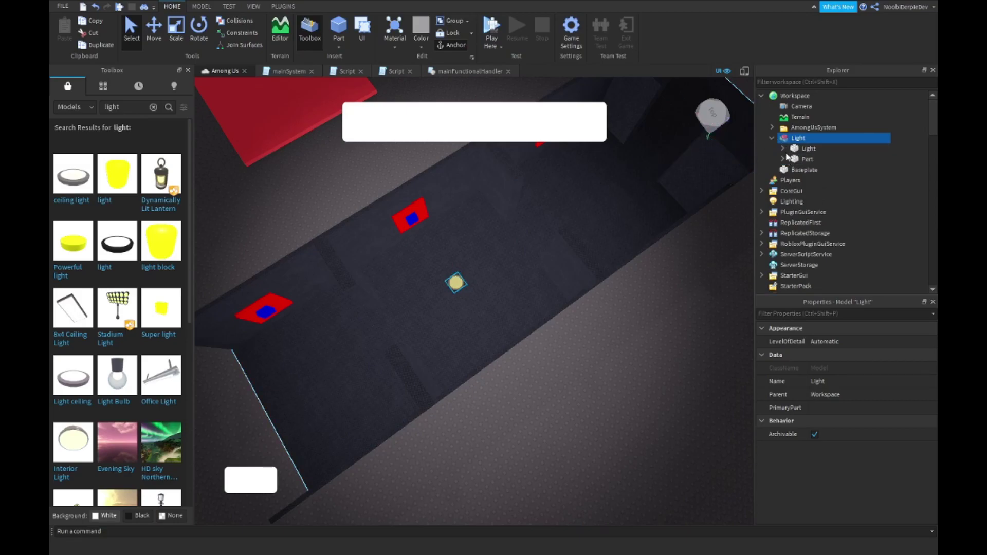
left_click(782, 148)
left_click(822, 170)
left_click(820, 381)
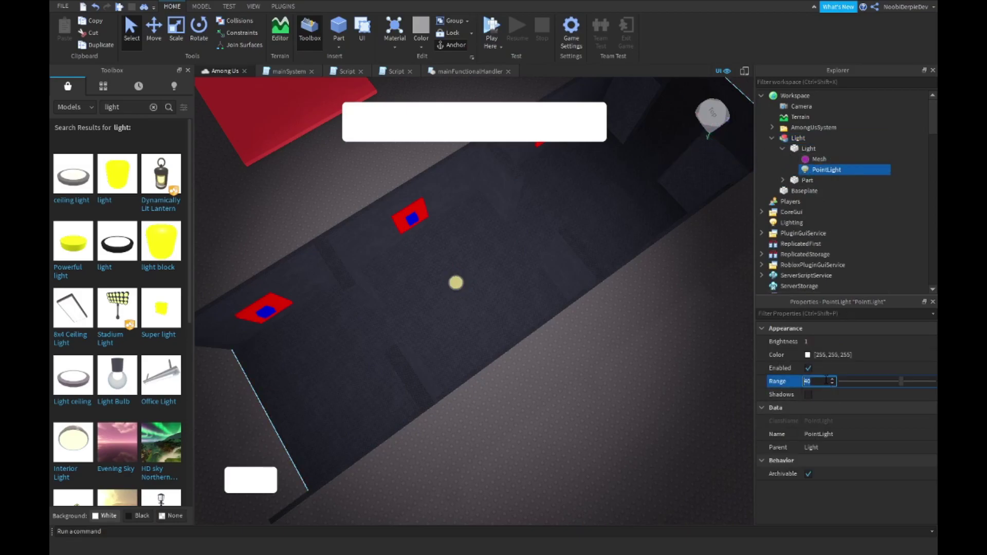
type("10")
key("Return")
Duplicate the Light model twice and place the copies in other rooms, in line with the original and facing the task panels.
right_click_drag(455, 263, 437, 258)
scroll(439, 259, "up", 3)
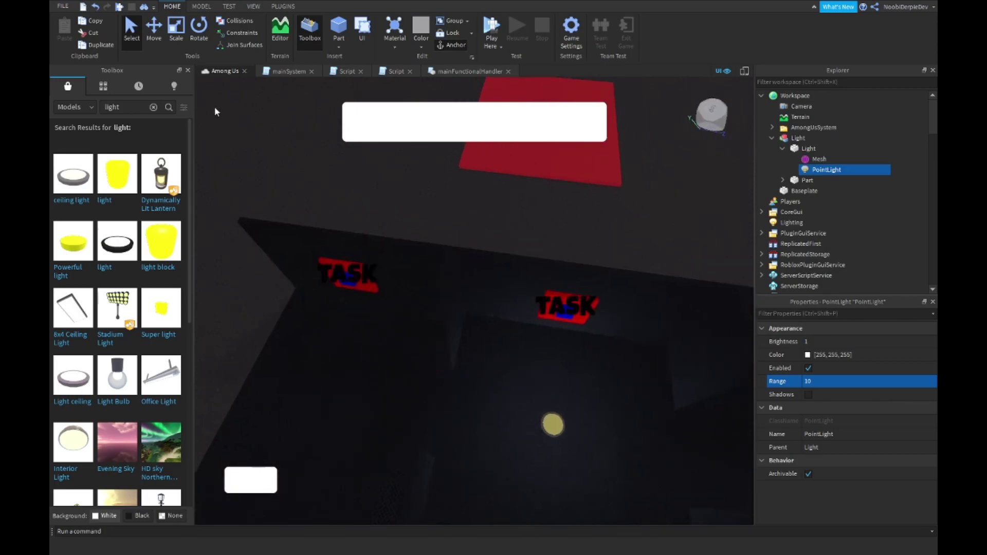
left_click(154, 32)
left_click(798, 138)
key("ctrl+d")
left_click_drag(599, 432, 597, 406)
key("ctrl+d")
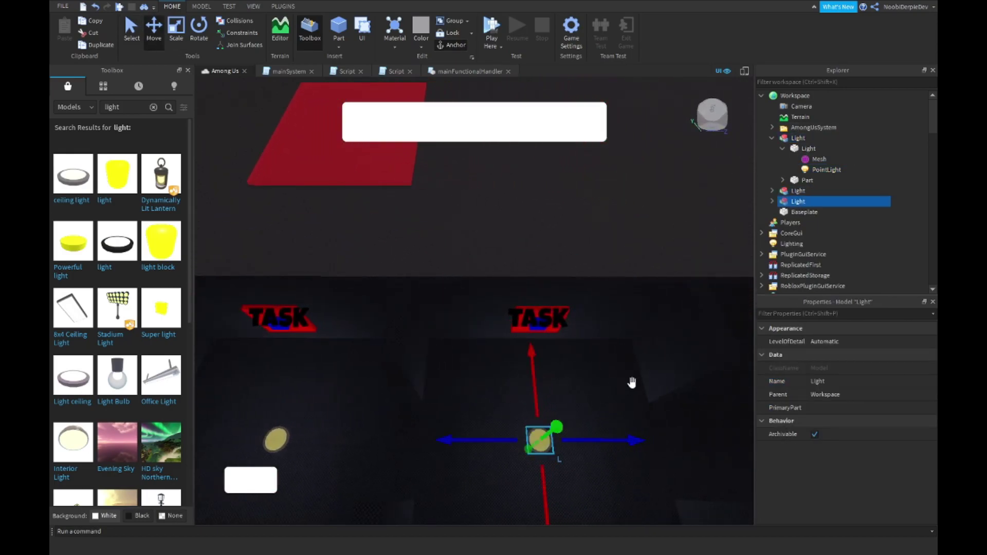
right_click_drag(641, 351, 596, 313)
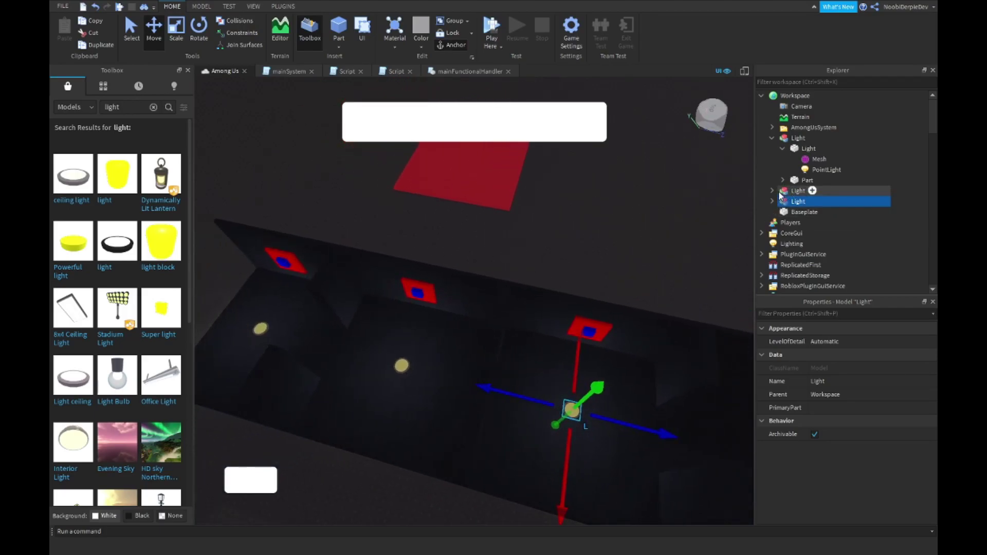
Delete the extra Part from each of the three Light models, keeping only their Light parts.
left_click(772, 190)
left_click(772, 223)
left_click(796, 213)
key("Delete")
left_click(801, 235)
key("Delete")
left_click(797, 183)
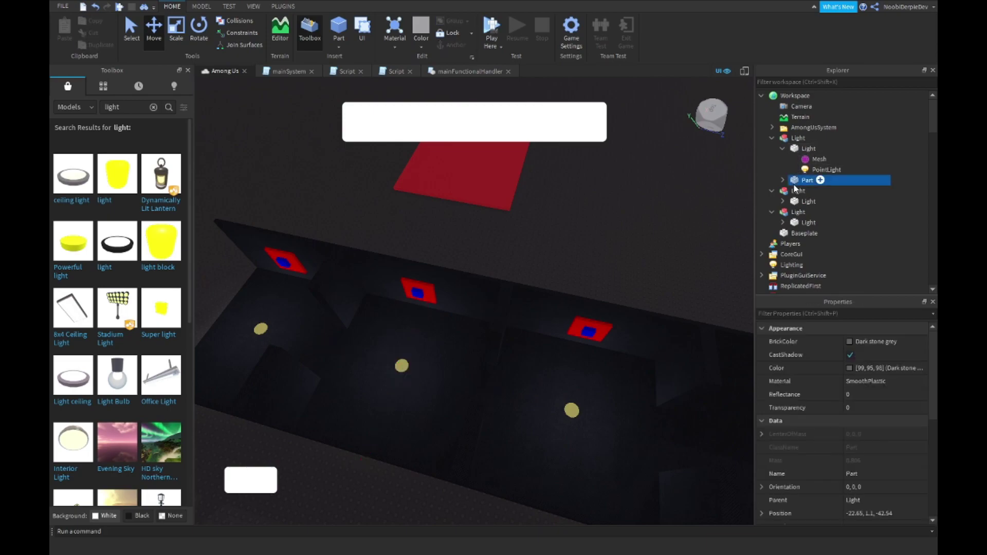
key("Delete")
Move the Light parts of both copies into the first Light model and delete the two emptied models.
left_click(797, 184)
left_click(796, 191)
left_click(799, 212, "shift")
left_click(805, 191)
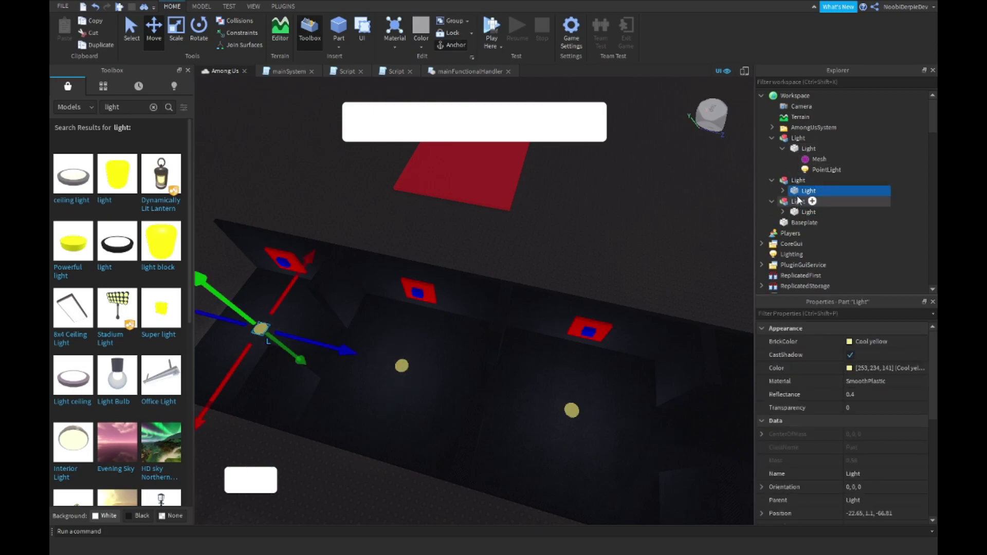
left_click(800, 214, "ctrl")
left_click_drag(807, 191, 802, 139)
left_click(796, 203)
key("Delete")
left_click(794, 204)
key("Delete")
left_click(782, 149)
left_click(772, 138)
Add a folder named Lights inside the AmongUsSystem folder in Workspace.
double_click(807, 127)
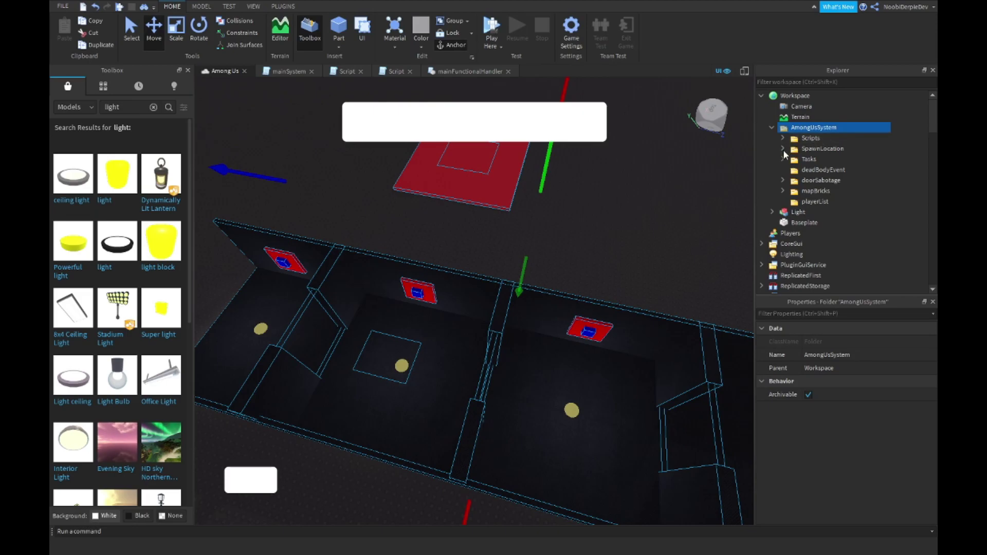
left_click(843, 127)
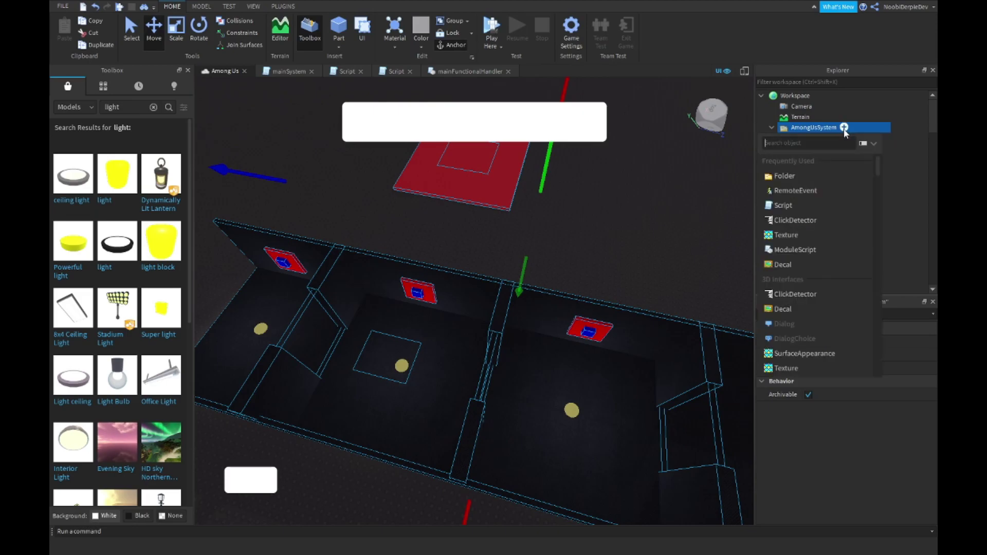
left_click(784, 176)
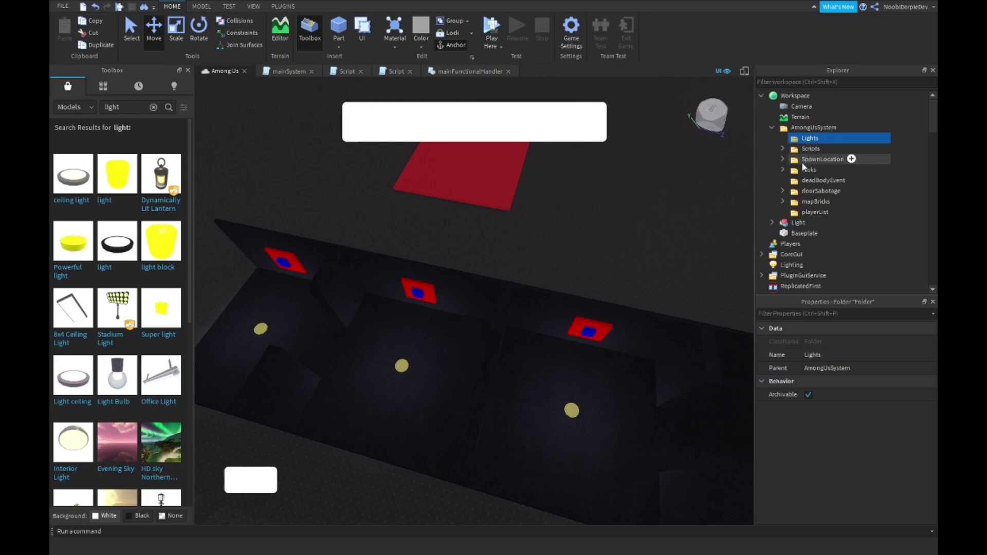
left_click(814, 212)
left_click(817, 180)
left_click(808, 169)
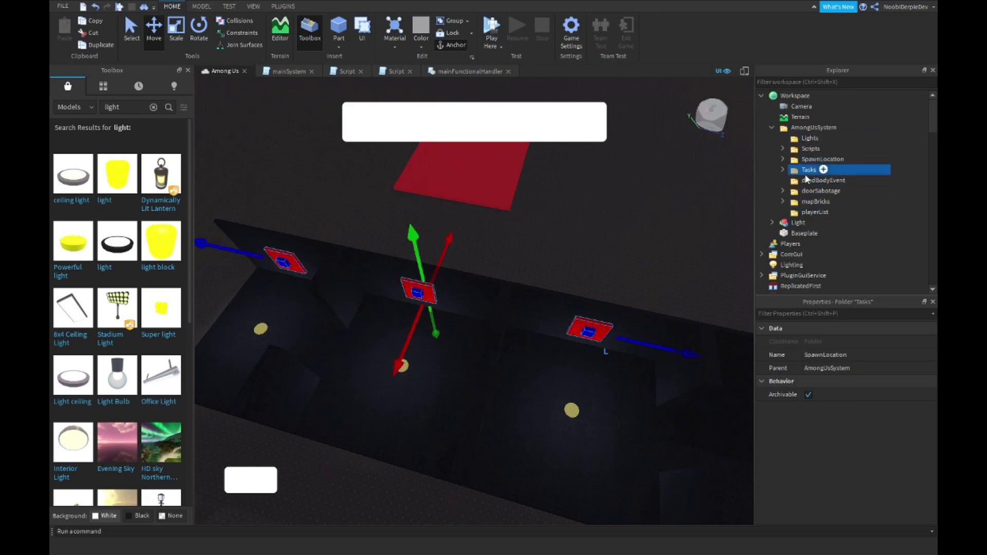
left_click(806, 183)
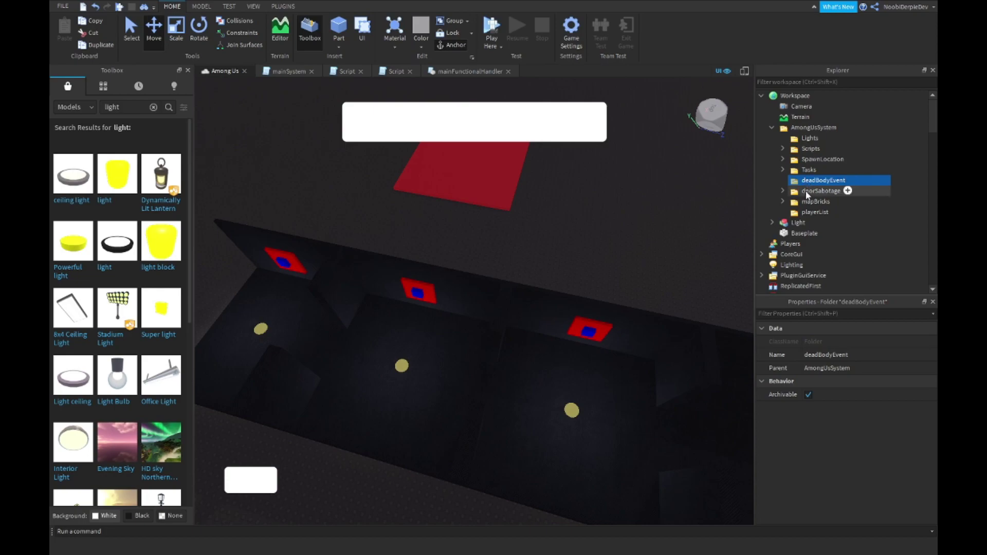
Move the combined Light model into the Lights folder.
left_click_drag(797, 222, 809, 139)
left_click(810, 152)
left_click(804, 139)
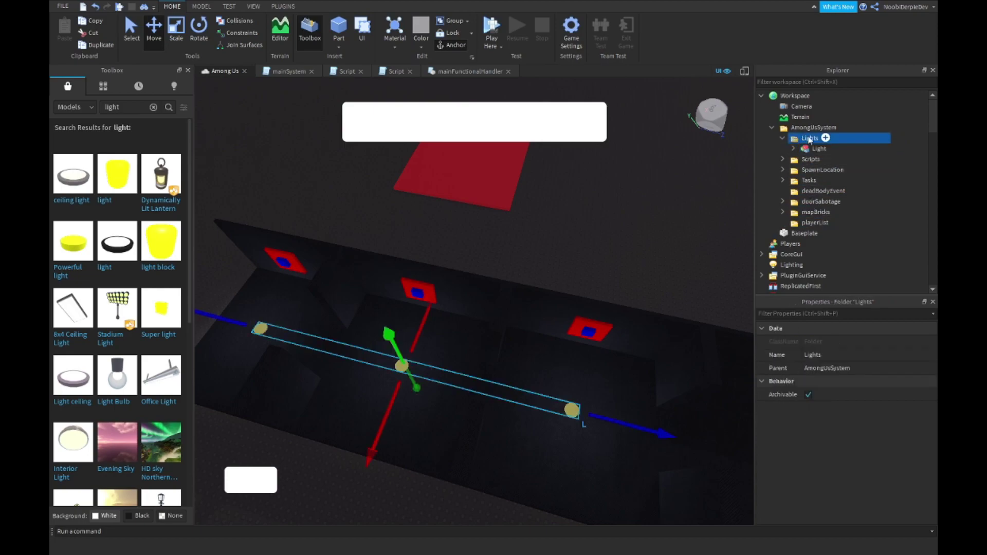
left_click(781, 137)
Examine how the placed lights illuminate the rooms of the darkened map.
left_click(607, 190)
mouse_move(596, 226)
right_mouse_down()
mouse_move(577, 250)
mouse_move(599, 228)
mouse_move(581, 237)
mouse_move(587, 214)
right_mouse_up()
key("w")
key("w")
key("w")
key("s")
key("w")
scroll(588, 214, "up", 2)
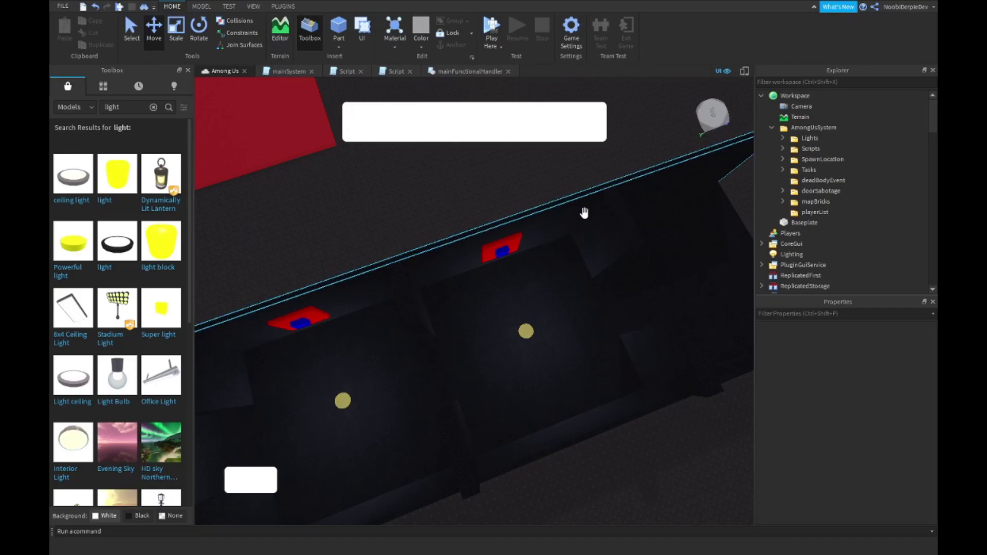
Add a ScreenGui named MainGui to the GUI folder of StarterGui's AmongUsSystem.
scroll(852, 174, "down", 4)
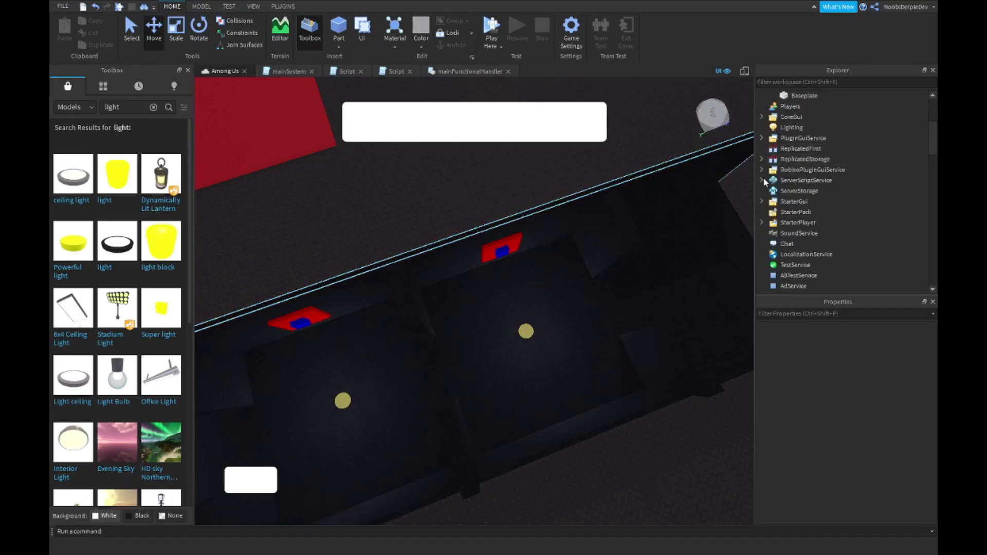
left_click(766, 191)
left_click(762, 201)
left_click(772, 212)
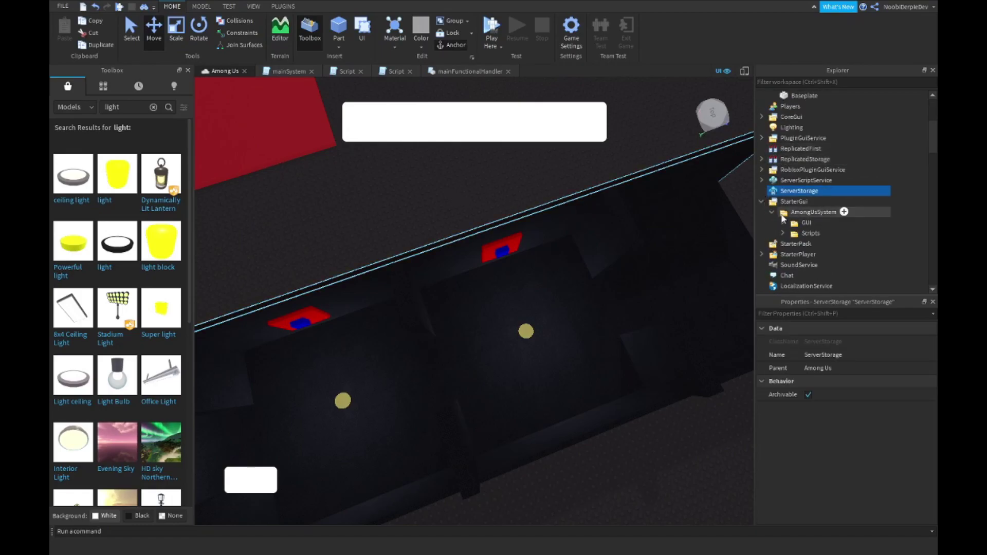
left_click(782, 222)
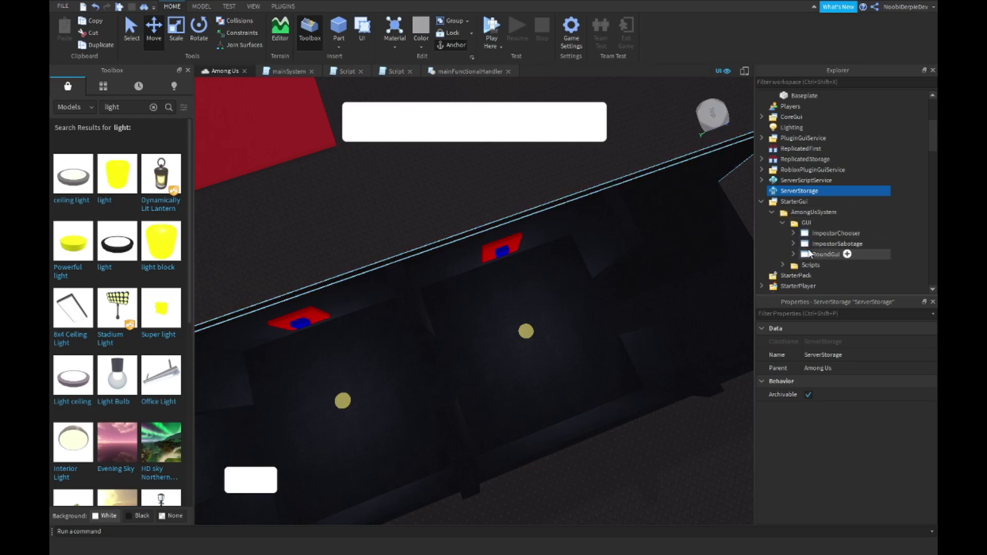
left_click(870, 222)
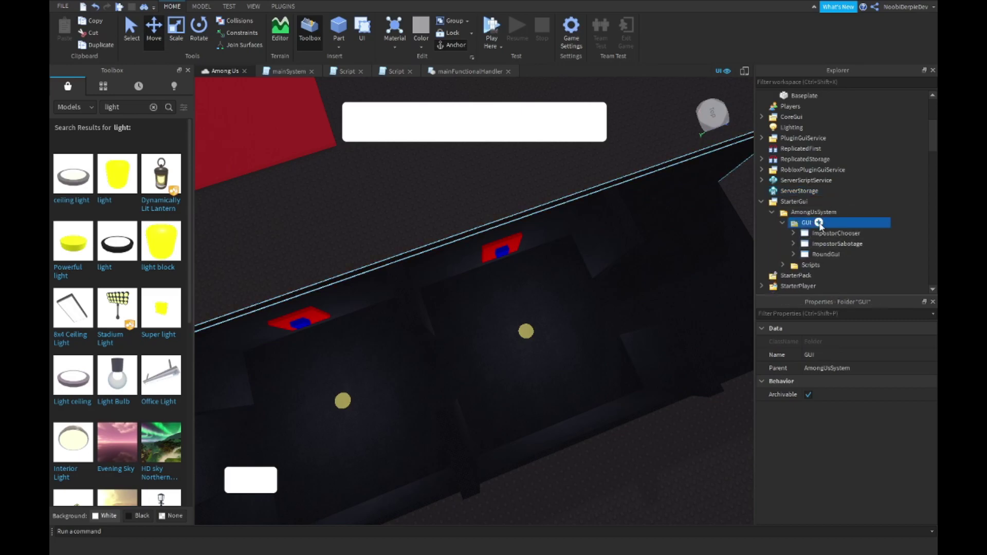
type("scree")
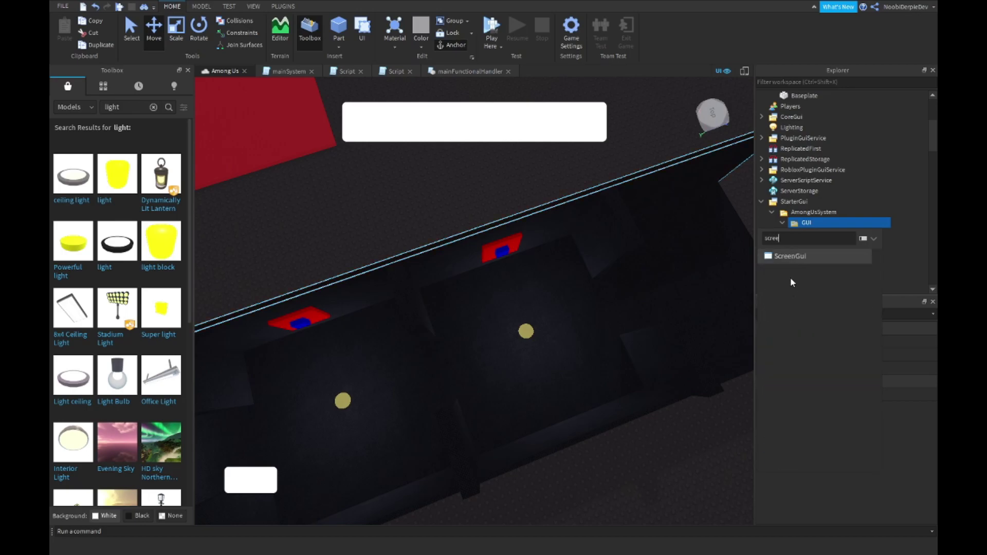
left_click(794, 257)
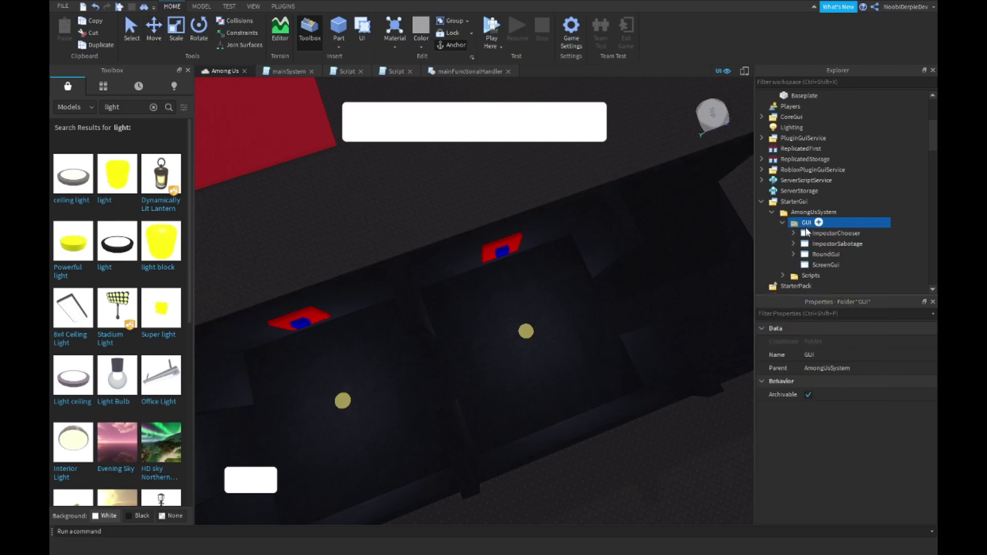
double_click(822, 265)
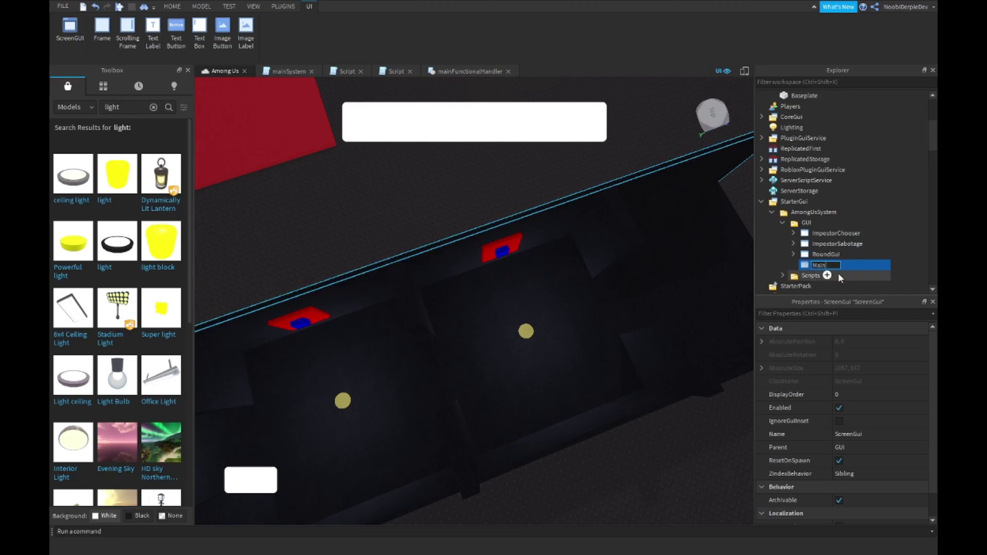
key("Return")
Add an ImageButton inside MainGui.
left_click(841, 264)
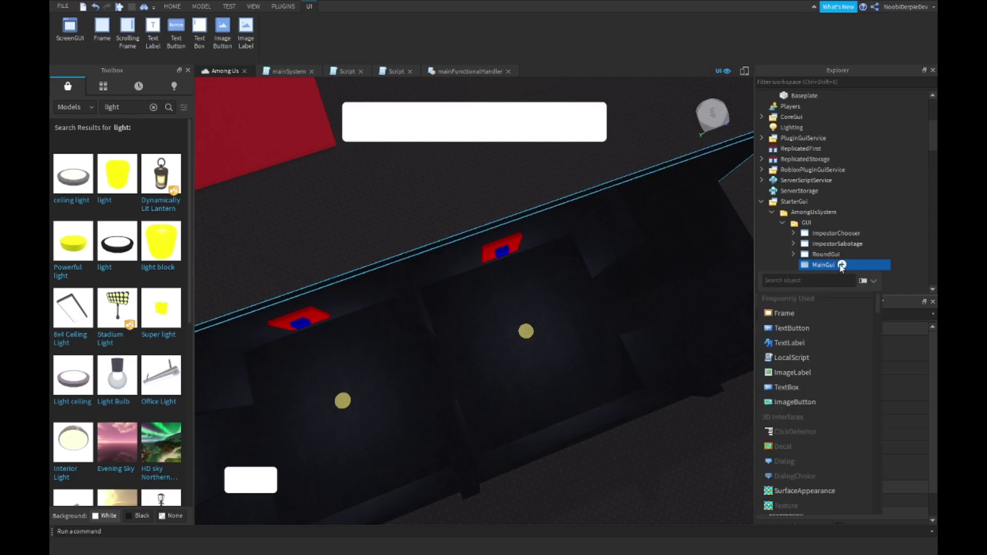
type("imag")
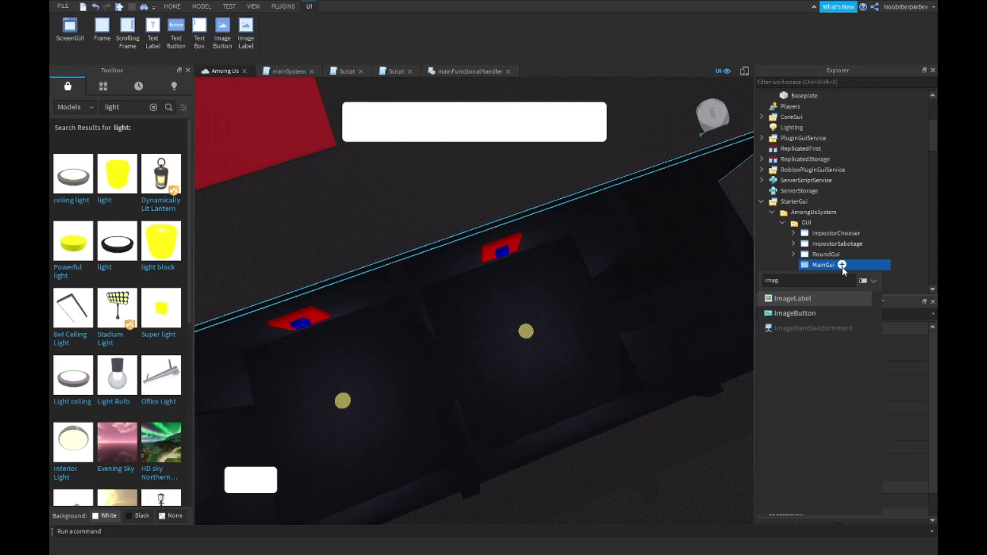
left_click(795, 313)
Search the toolbox images for "report body".
left_click(75, 107)
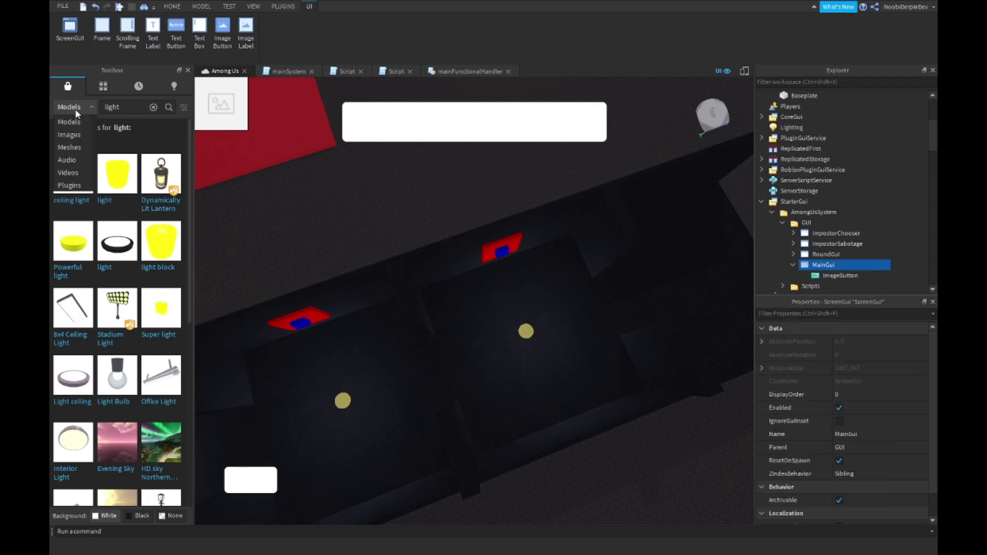
left_click(77, 136)
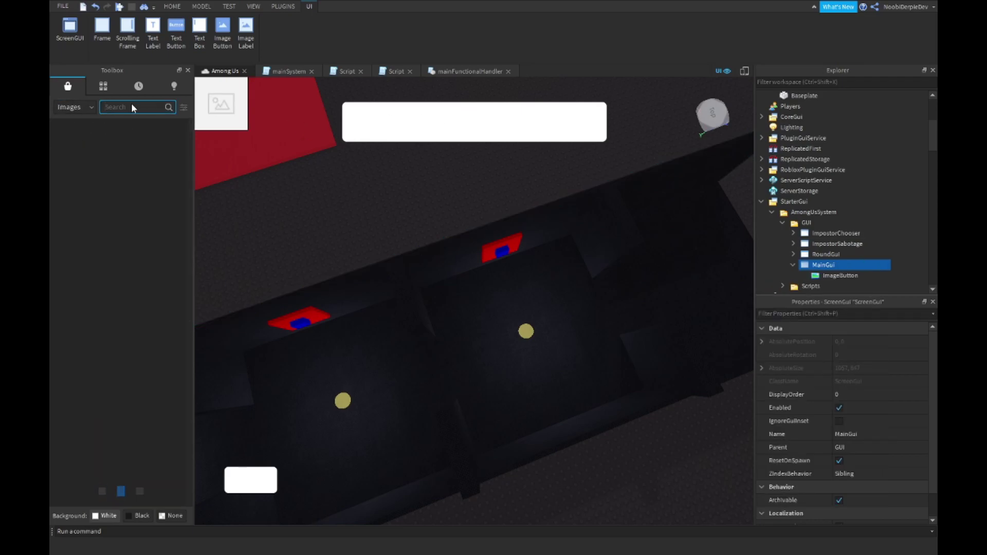
type("report body")
key("Return")
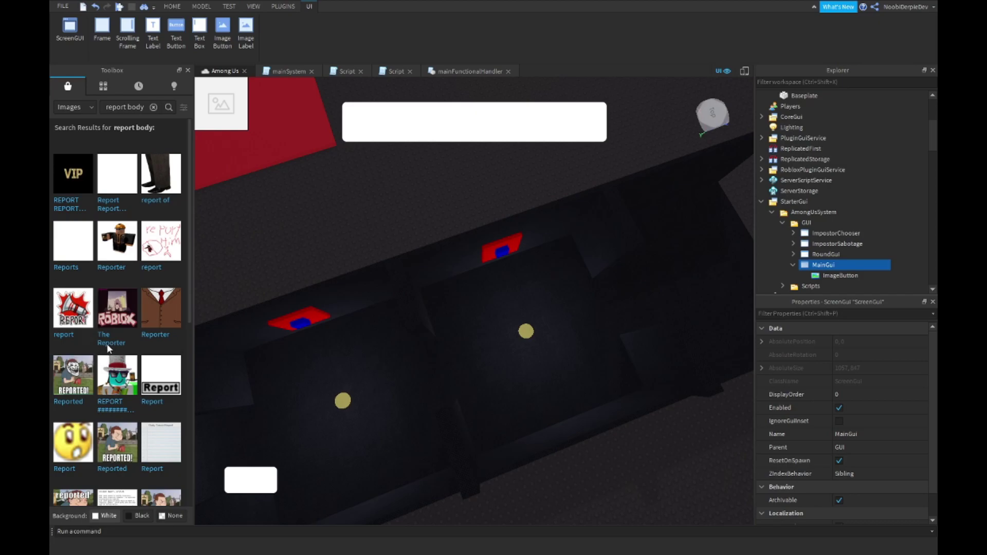
right_click(72, 320)
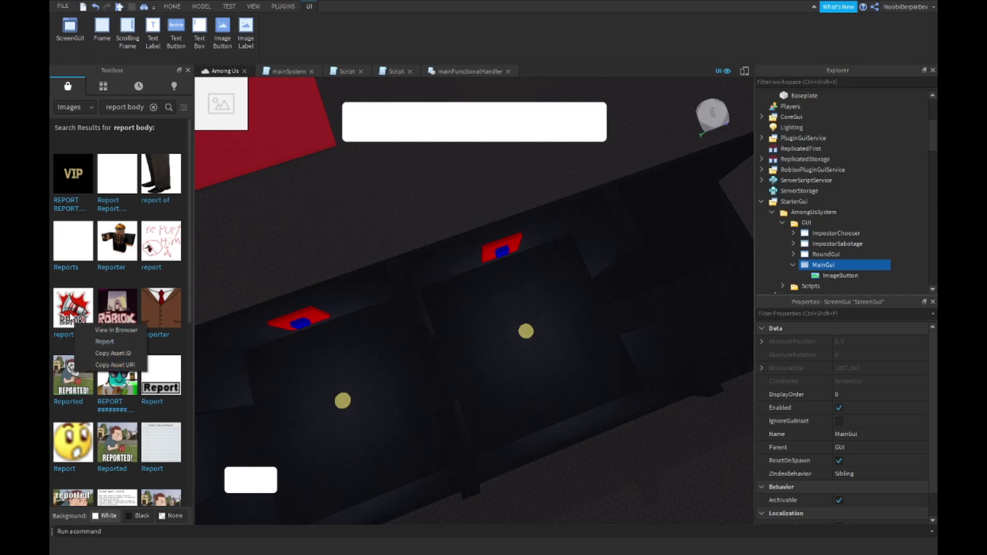
left_click(70, 314)
left_click(71, 314)
right_click_drag(344, 286, 335, 225)
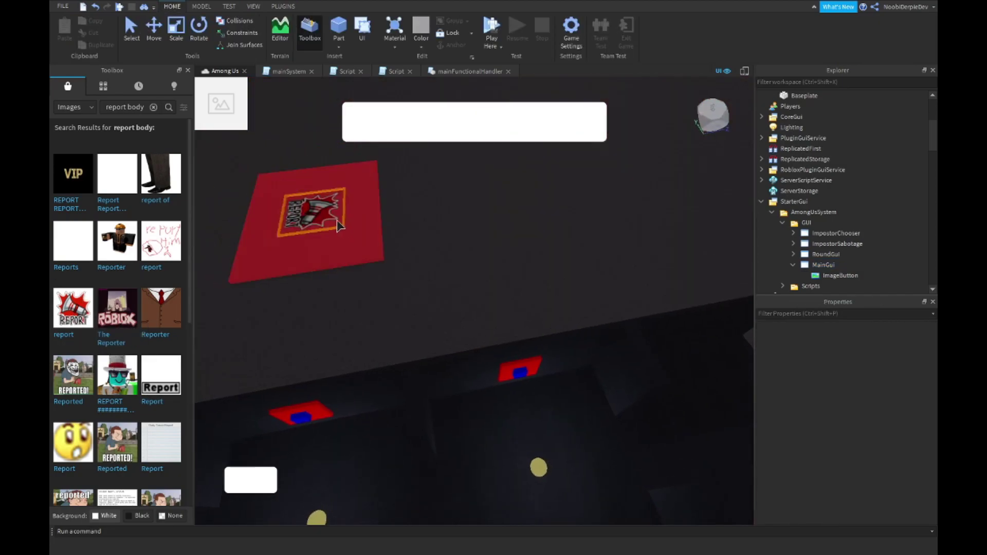
right_click_drag(575, 294, 574, 284)
left_click(567, 286)
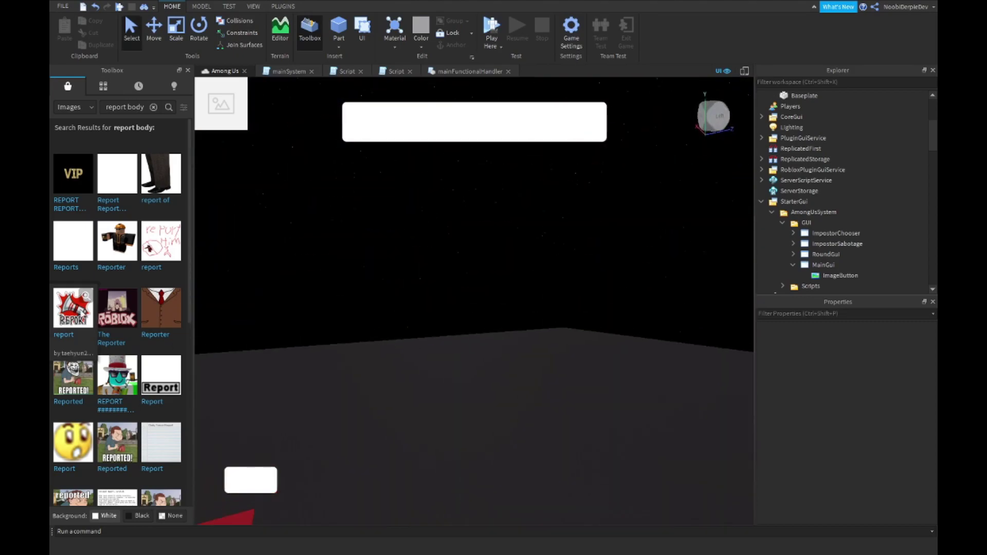
Copy the asset URI of the red megaphone "report" image and set it as the ImageButton's Image.
right_click(88, 337)
left_click(134, 366)
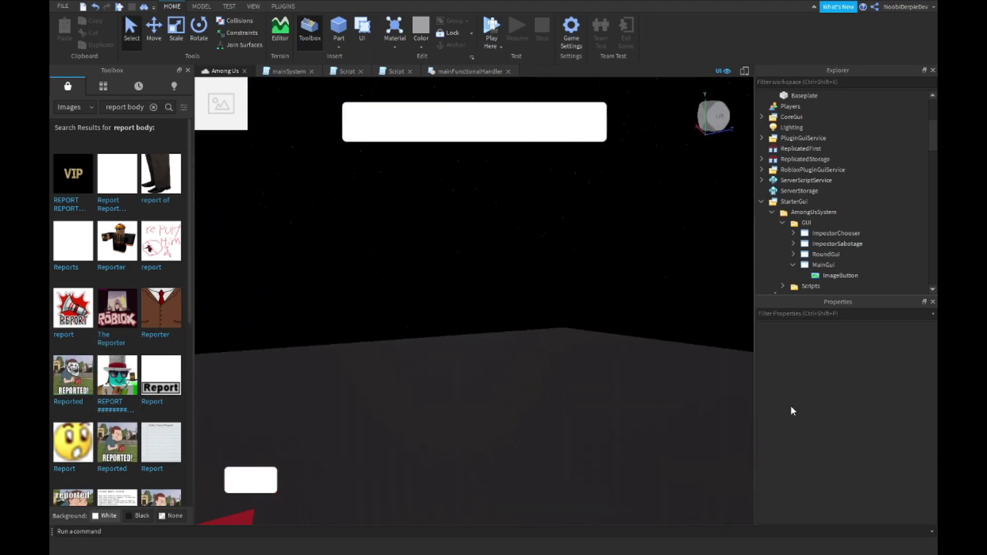
left_click(840, 275)
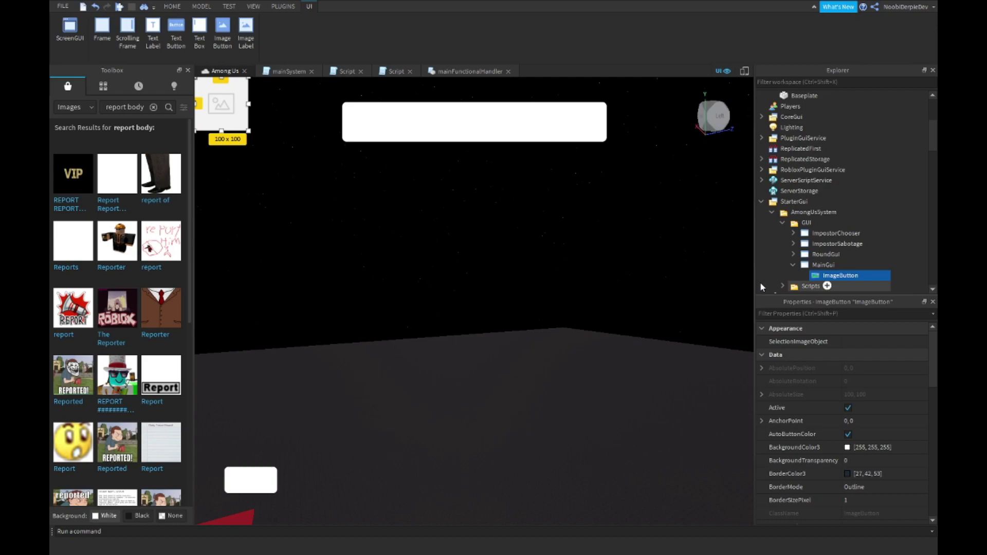
scroll(883, 451, "down", 5)
left_click(872, 419)
key("ctrl+v")
key("Return")
right_click_drag(605, 373, 502, 360)
scroll(908, 434, "up", 10)
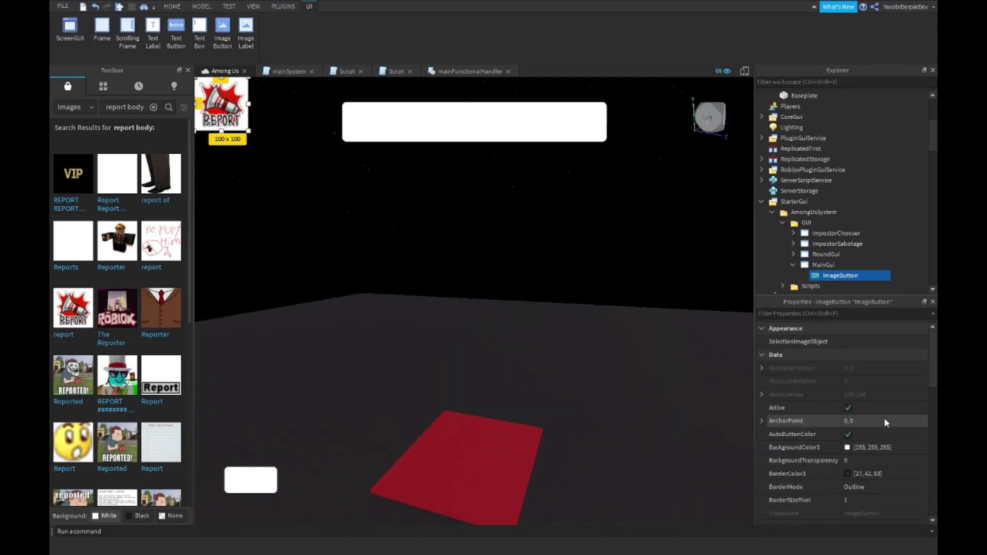
Set the ImageButton's BackgroundTransparency to 1 and its Size to {0, 125},{0, 125}.
left_click(871, 461)
type("1")
key("Return")
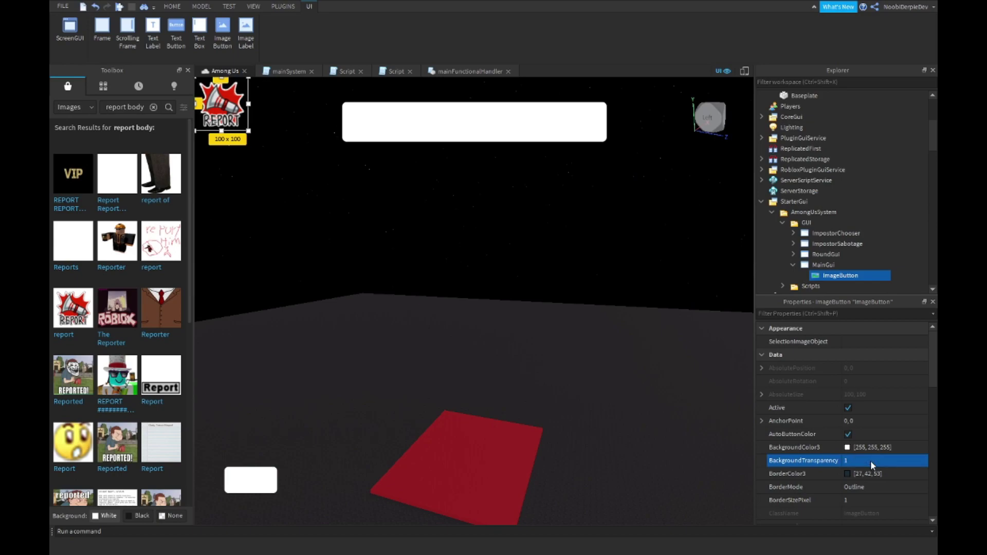
scroll(874, 464, "down", 4)
double_click(857, 474)
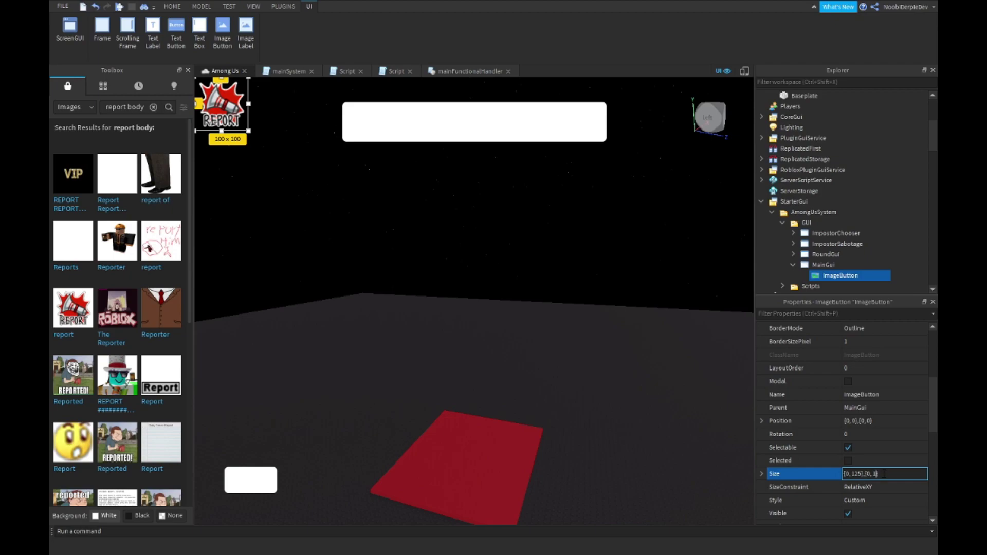
type("25")
key("Return")
Set the ImageButton's Position scale to 0.85 on both axes and its AnchorPoint to 0.5,0.5.
left_click(863, 423)
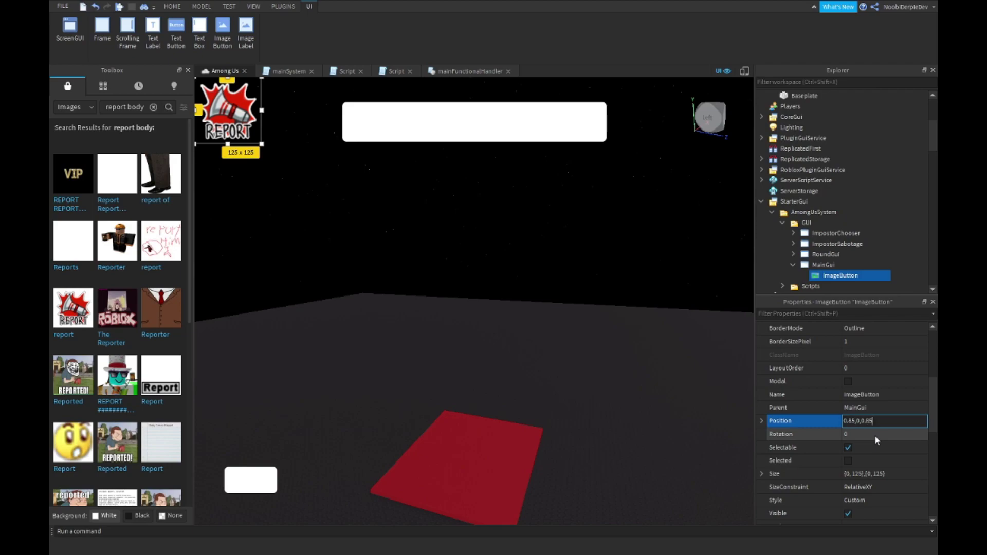
type("5")
key("Return")
scroll(874, 435, "up", 4)
left_click(873, 420)
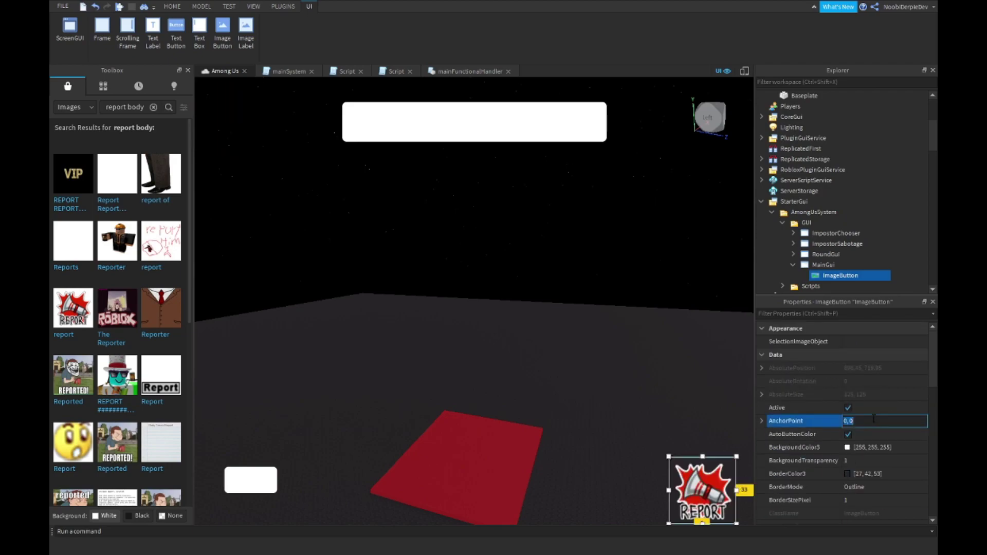
type("0.5,0.5")
key("Return")
Move the report button further into the lower corner by setting its Position to {0.9, 0},{0.9, 0}.
scroll(873, 418, "down", 4)
left_click(857, 421)
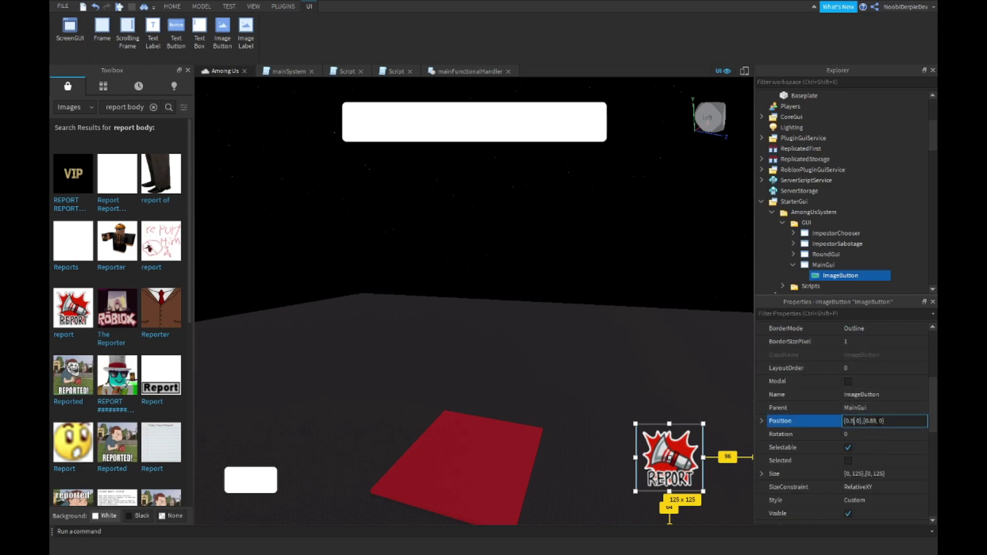
key("BackSpace")
key("BackSpace")
type("9")
key("Return")
left_click(621, 362)
right_click_drag(621, 362, 621, 362)
Try several tint colours for the report button's ImageColor3 and cancel the colour selection.
left_click(825, 284)
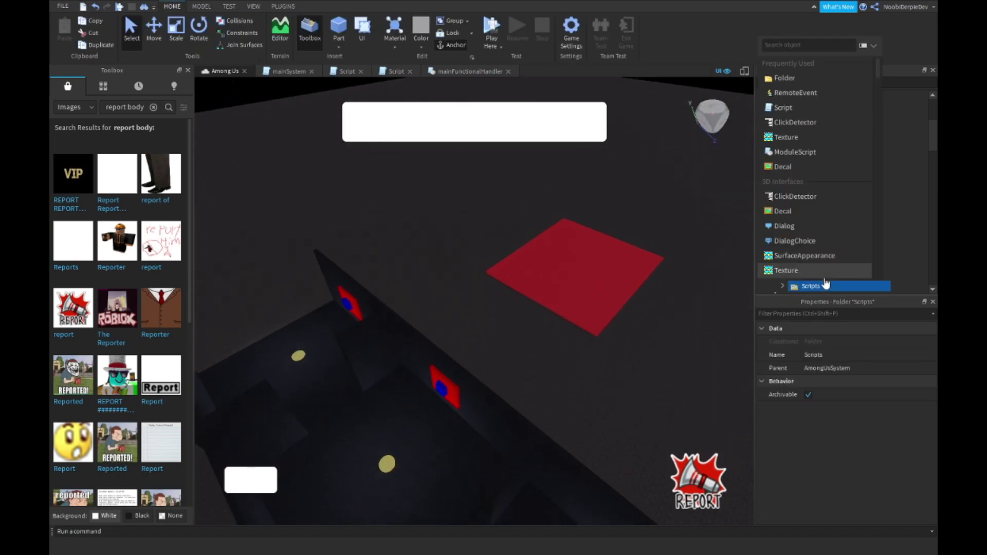
left_click(802, 285)
left_click(812, 273)
scroll(848, 412, "down", 7)
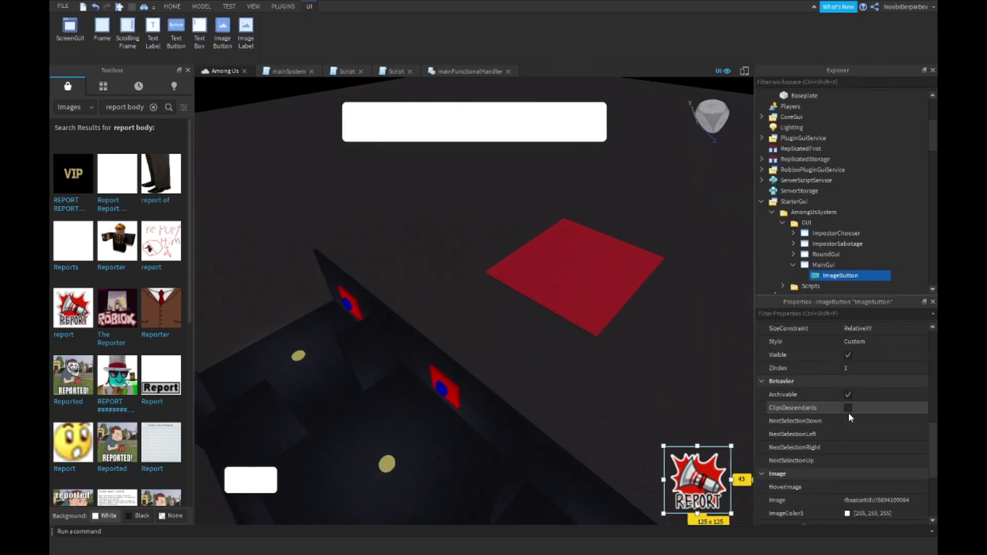
scroll(848, 412, "down", 2)
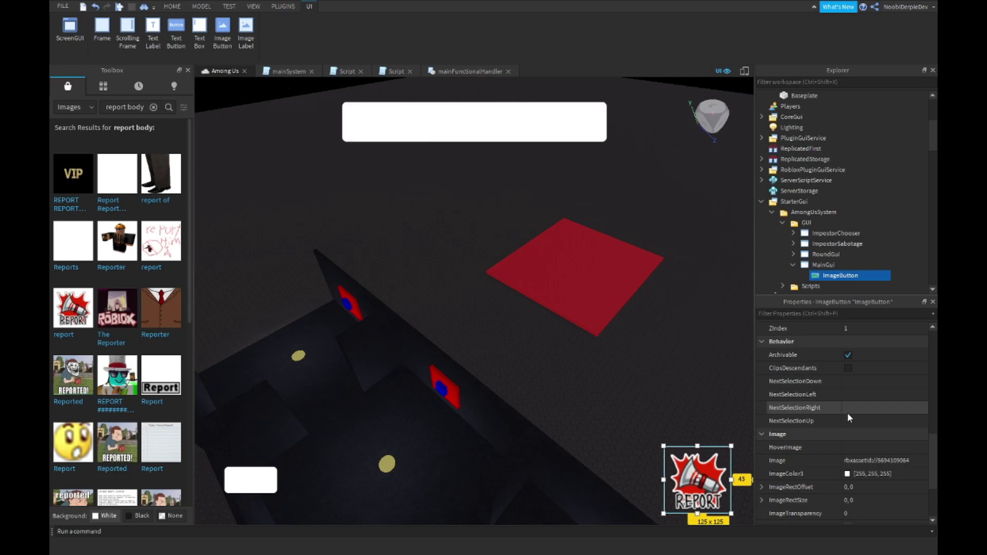
left_click(847, 474)
left_click(442, 221)
left_click(427, 260)
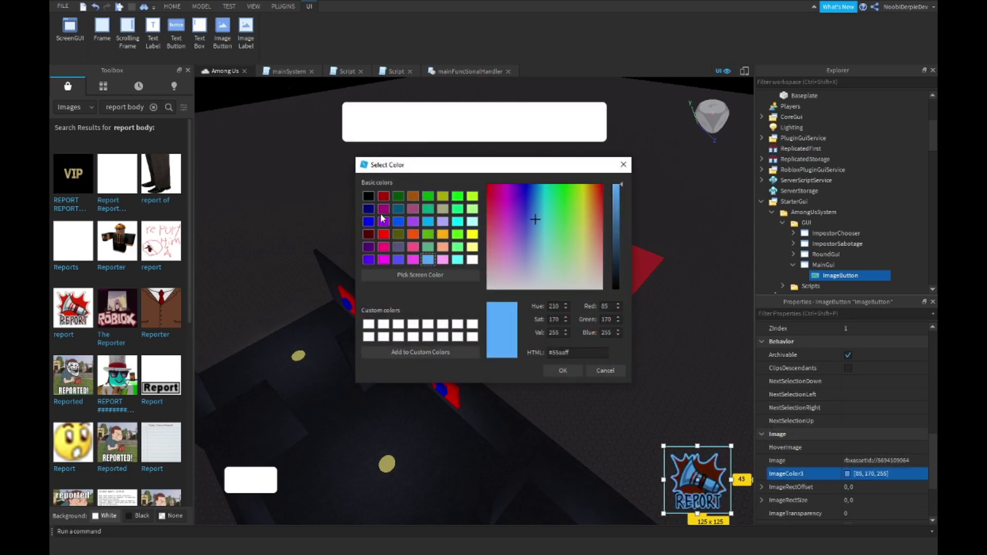
left_click(368, 196)
left_click(473, 259)
left_click(458, 259)
left_click(427, 234)
left_click(597, 370)
Try an ImageTransparency of 0.5 on the report button and reset it to 0.
scroll(842, 421, "down", 3)
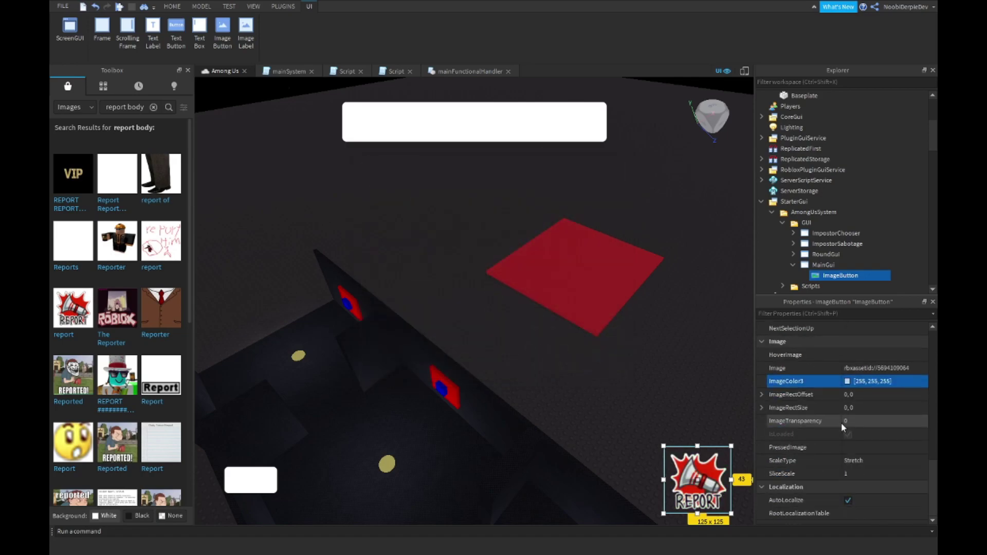
left_click(858, 425)
type("0.5")
key("Return")
left_click(857, 425)
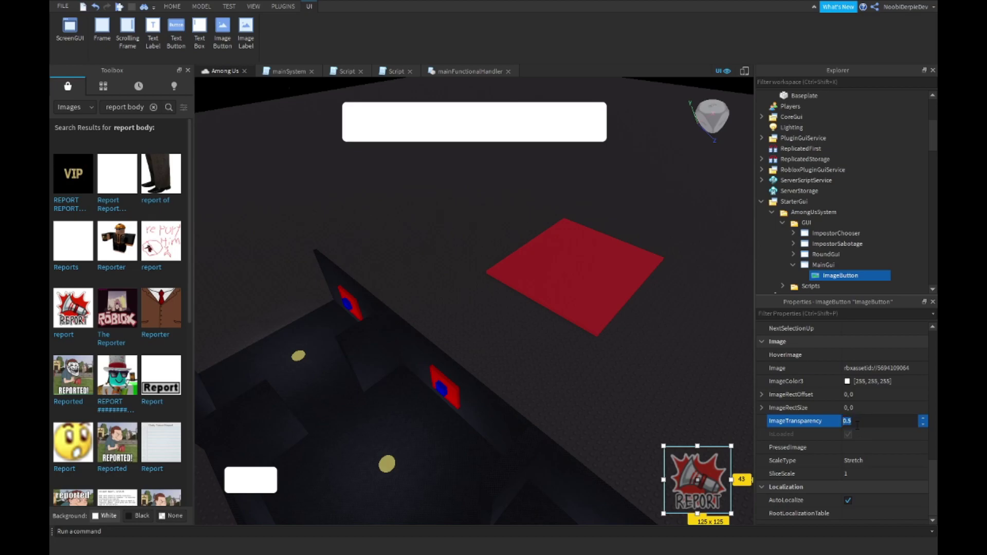
type("0")
key("Return")
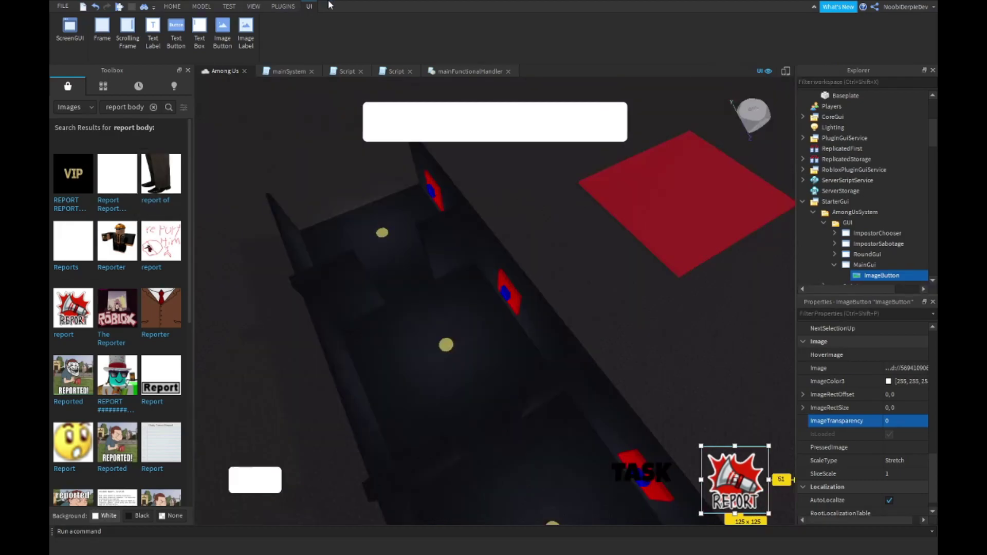
Switch the toolbox from images to models and collapse the StarterGui hierarchy.
left_click(74, 107)
left_click(70, 118)
right_click_drag(575, 242, 575, 241)
key("s")
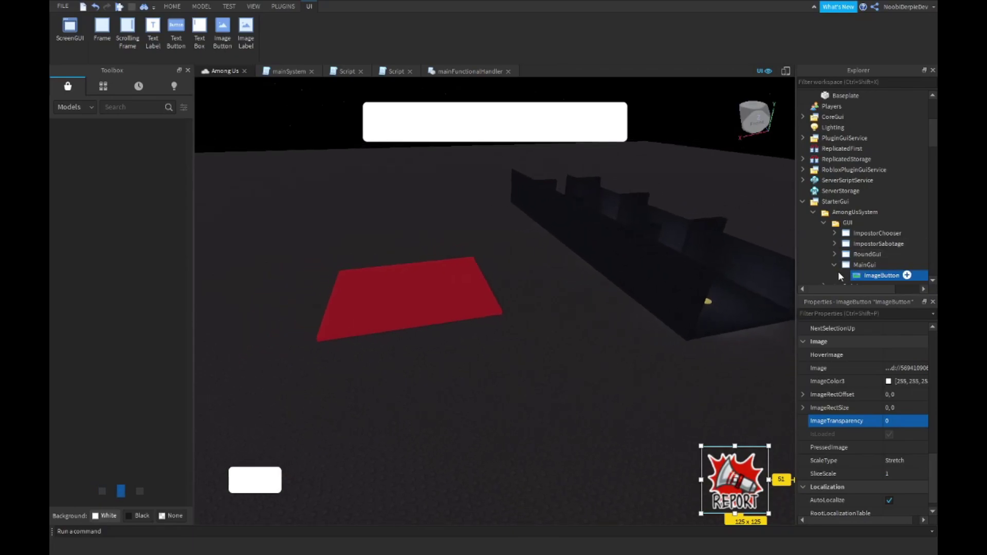
left_click(835, 266)
left_click(824, 224)
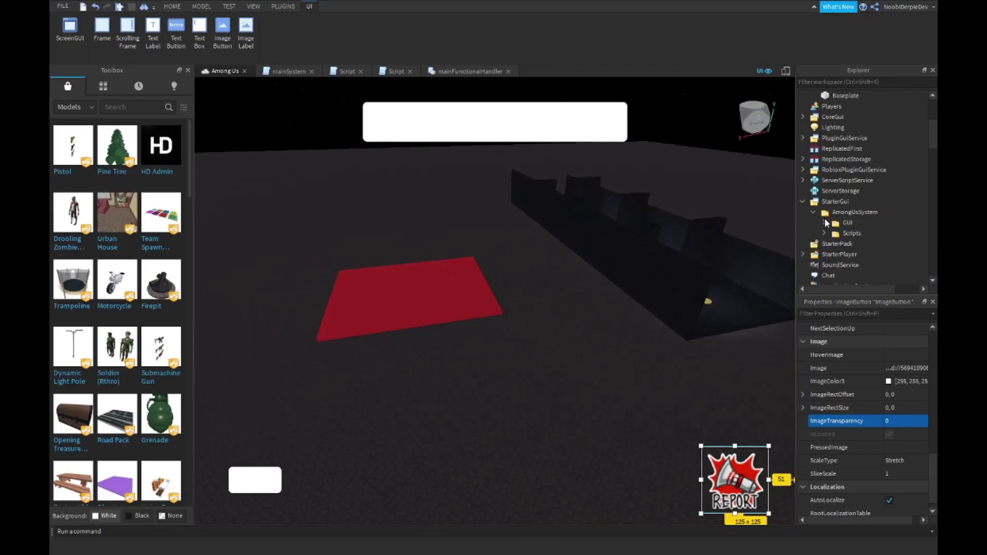
left_click(813, 213)
left_click(803, 202)
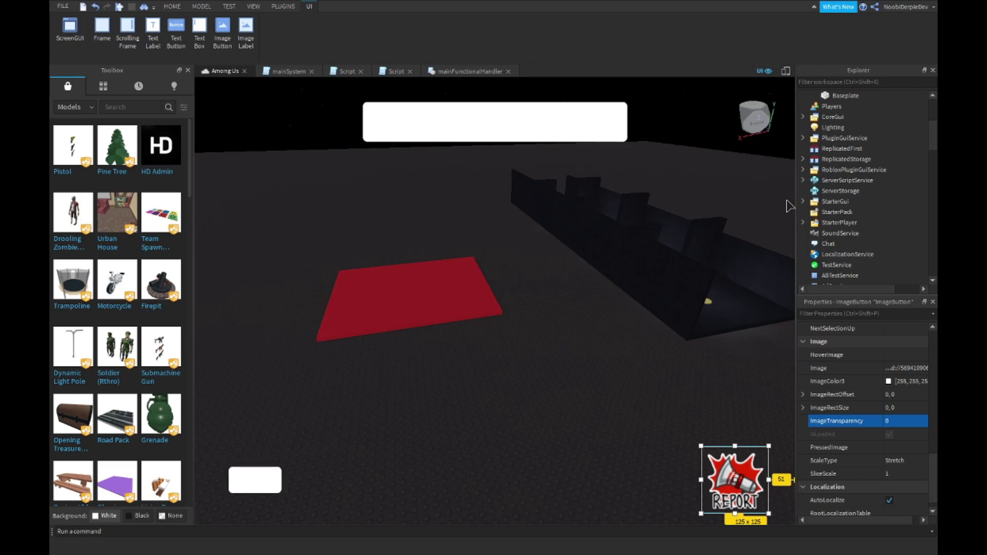
Move the cloneBody model from the deadBodyEvent folder of ReplicatedStorage's AmongUsSystem into Workspace.
key("w")
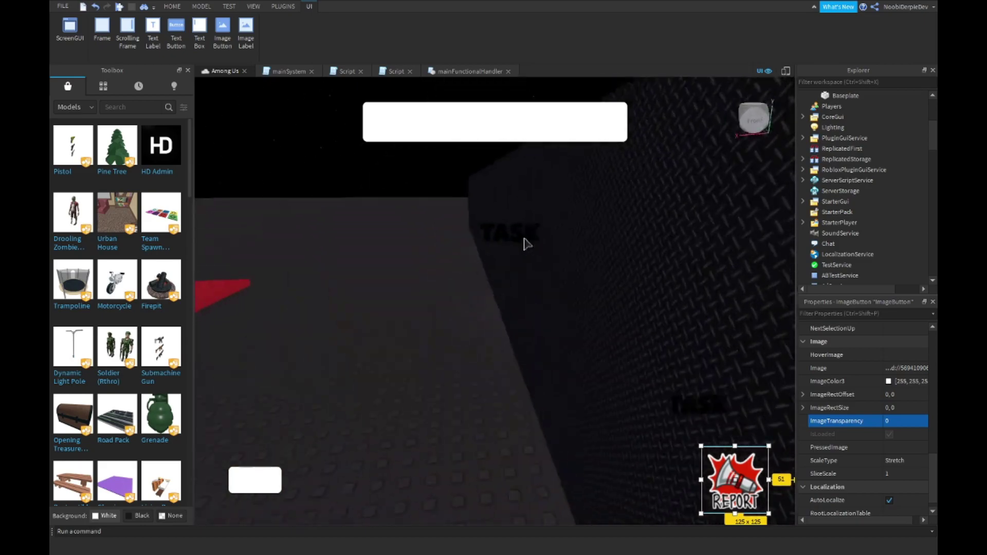
right_click_drag(524, 238, 525, 260)
scroll(525, 241, "down", 5)
scroll(810, 187, "up", 4)
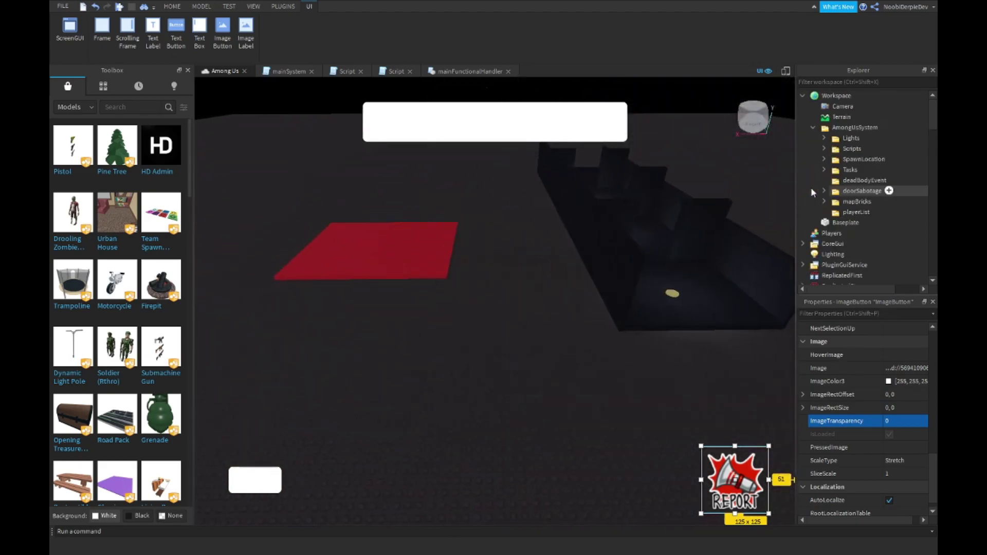
left_click(823, 171)
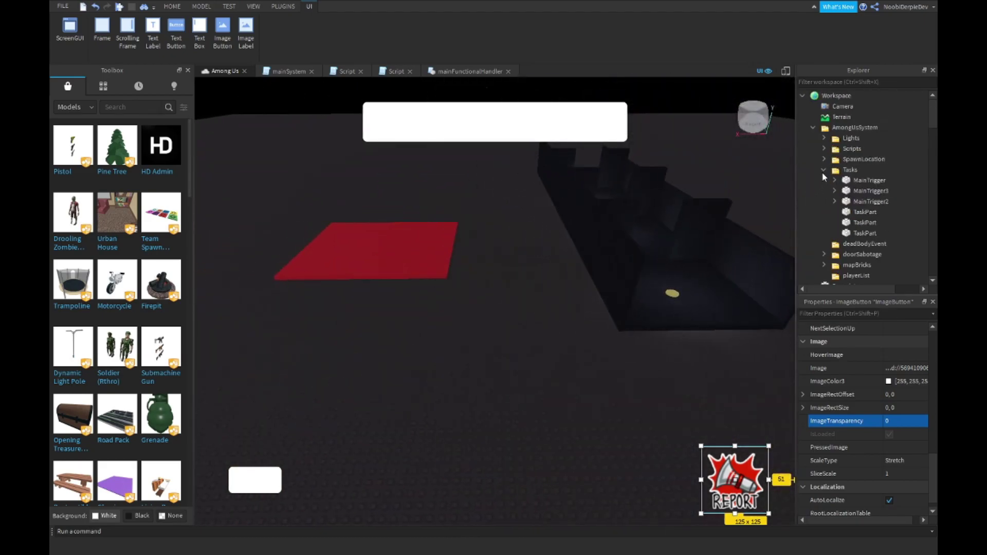
left_click(823, 170)
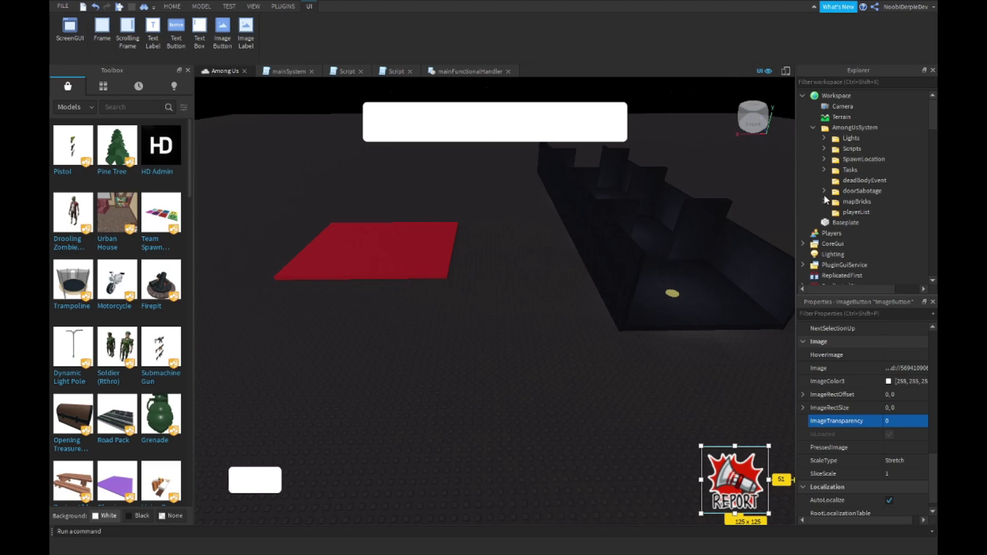
scroll(822, 185, "down", 3)
left_click(802, 223)
left_click(803, 234)
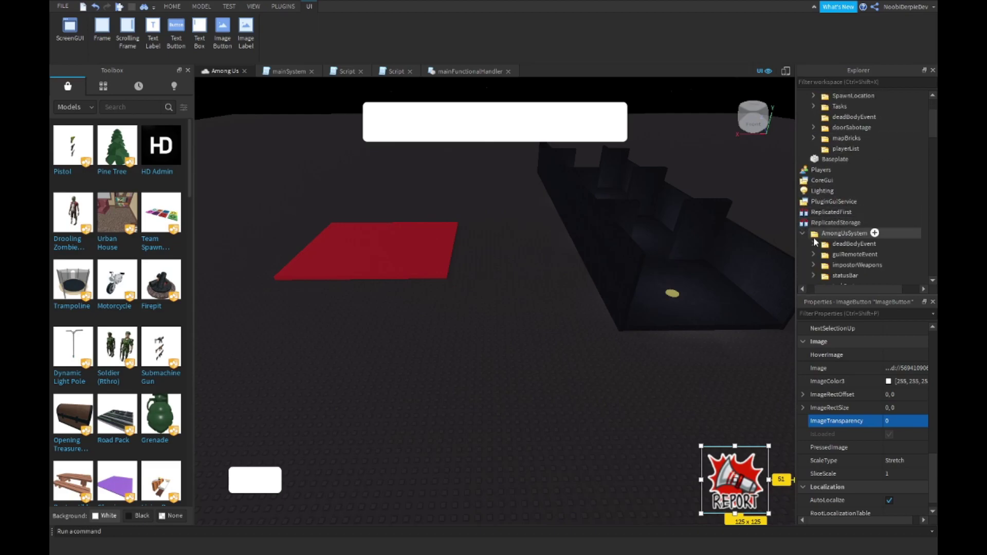
left_click(814, 244)
left_click_drag(837, 253, 837, 96)
Focus on cloneBody and move it away from the wall onto the open baseplate.
key("f")
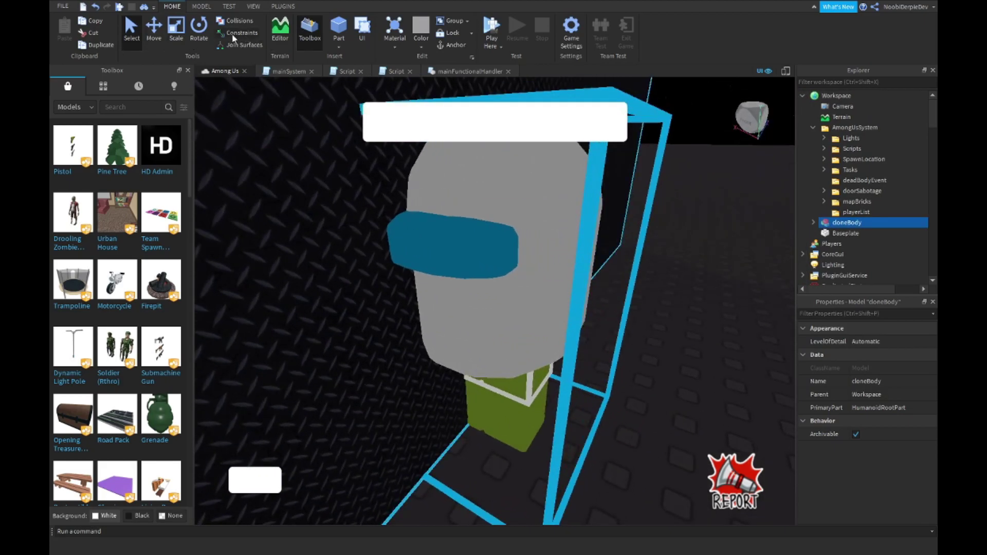
key("ctrl+2")
left_click_drag(647, 342, 667, 351)
scroll(654, 317, "down", 5)
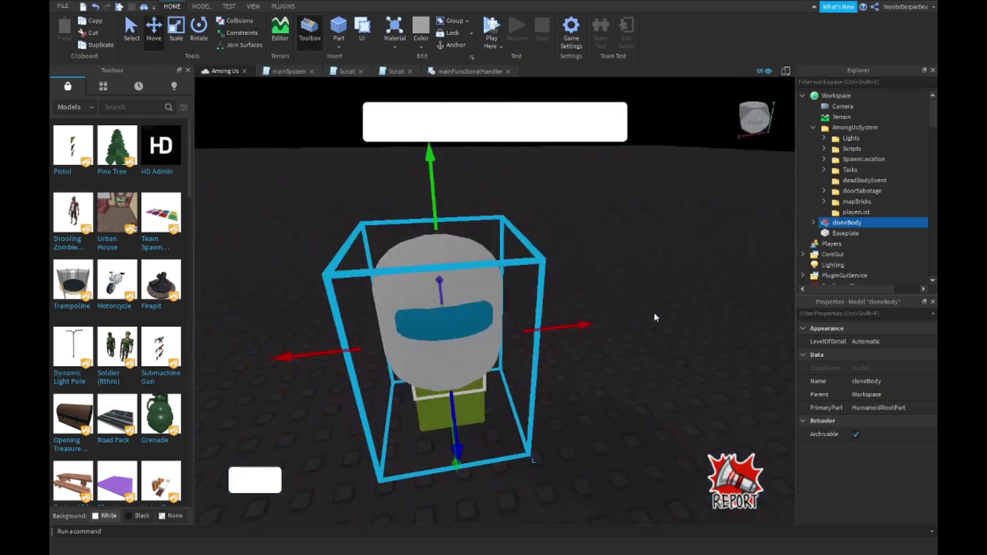
right_click_drag(683, 256, 581, 216)
Insert a block part and move it to the cloneBody model.
left_click(344, 27)
left_click_drag(520, 295, 524, 222)
key("d")
right_click_drag(524, 222, 565, 191)
Scale the part into a large box enclosing the whole body and parent it to cloneBody.
left_click(177, 32)
left_click_drag(474, 339, 383, 333)
left_click_drag(442, 392, 433, 408)
right_click_drag(433, 408, 421, 385)
left_click_drag(457, 289, 467, 287)
left_click_drag(394, 297, 348, 179)
key("a")
right_click_drag(349, 178, 452, 229)
key("a")
left_click_drag(468, 241, 451, 239)
key("d")
left_click_drag(524, 252, 536, 254)
key("w")
right_click_drag(537, 253, 537, 253)
scroll(537, 253, "down", 8)
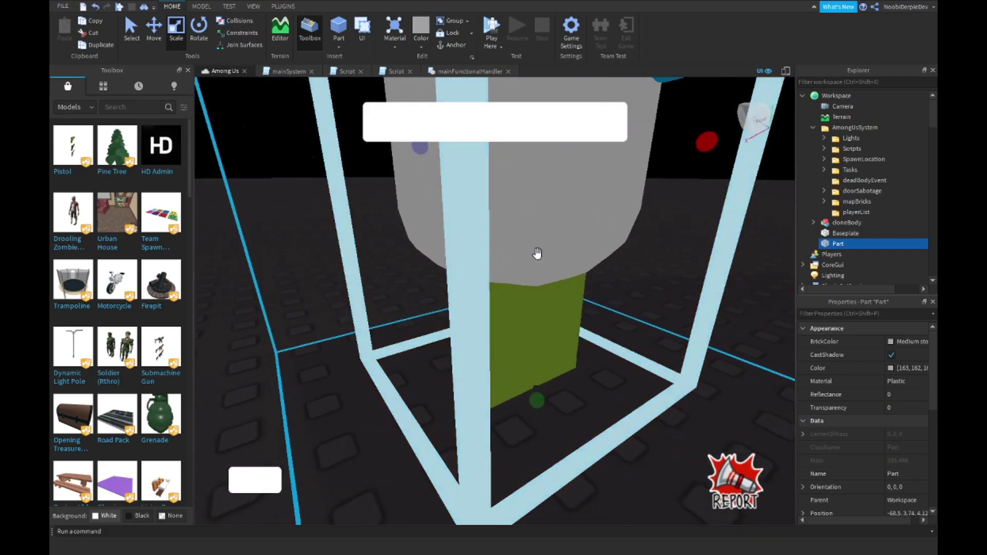
left_click_drag(863, 241, 841, 224)
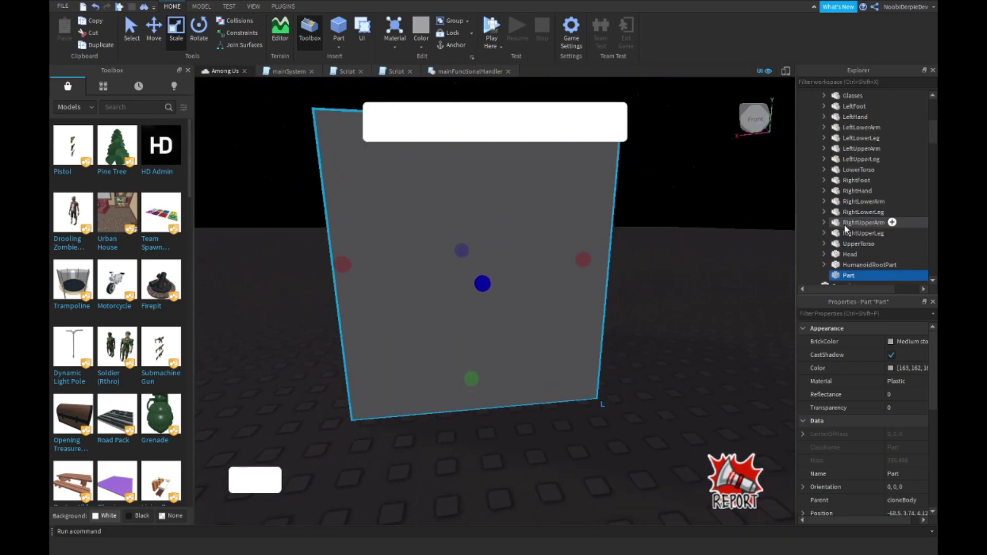
Set the enclosing part's Transparency to 1 and turn off its CanCollide property.
left_click(904, 396)
left_click(898, 407)
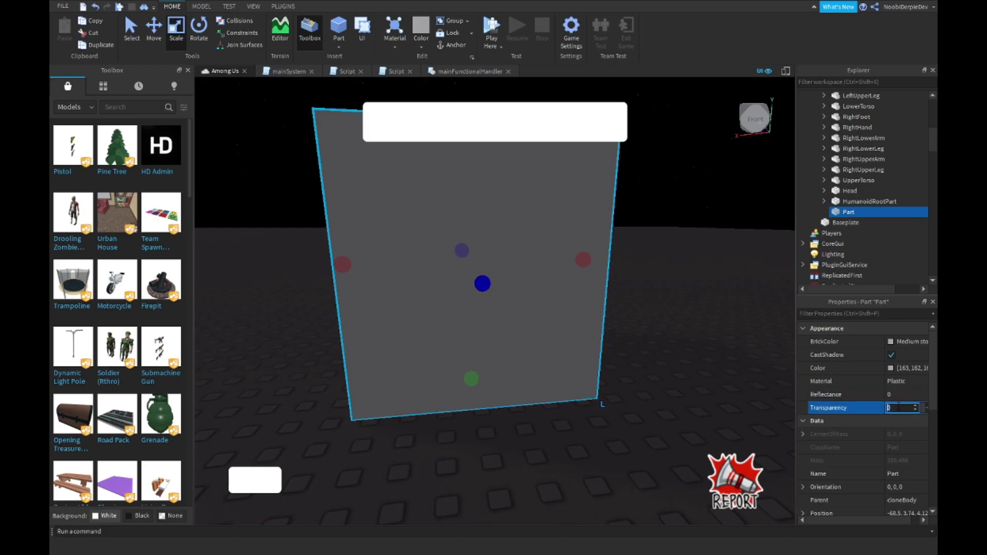
type("1")
key("Return")
scroll(915, 396, "down", 5)
left_click(882, 434)
Examine which parts the Capsule's WeldConstraint connects in cloneBody.
scroll(848, 195, "up", 4)
left_click(824, 149)
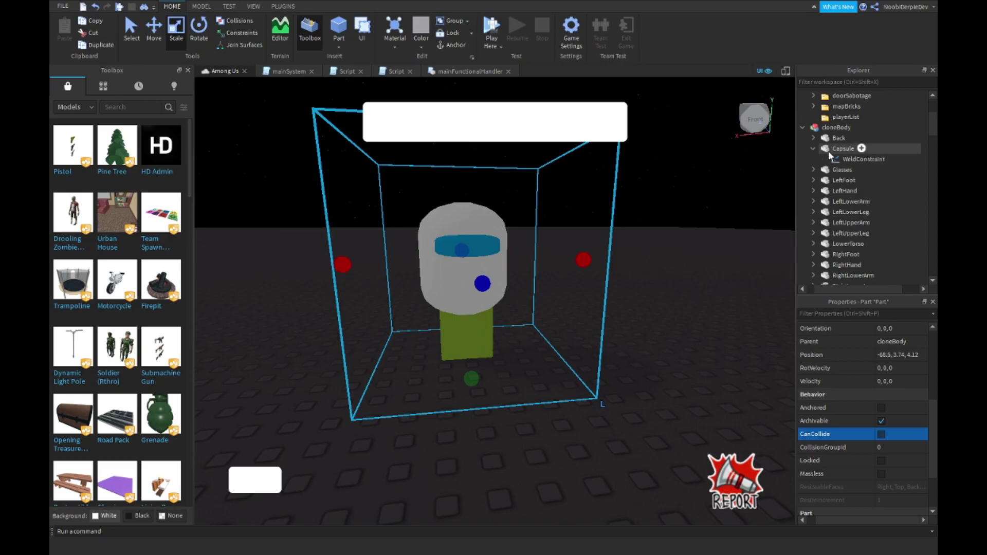
left_click(838, 158)
scroll(829, 181, "down", 6)
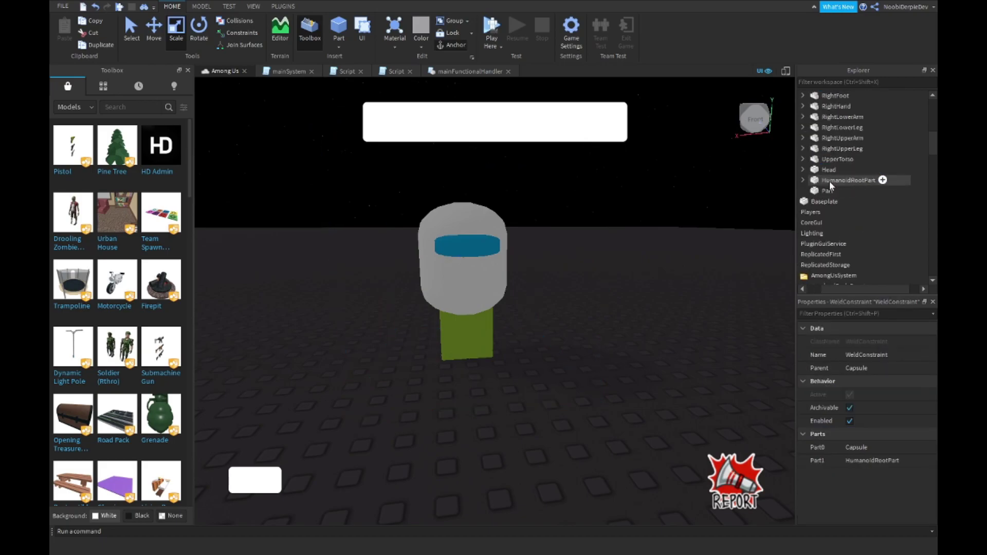
left_click_drag(796, 169, 760, 169)
Rename the enclosing part to HitBox and add a WeldConstraint inside it.
left_click(813, 224)
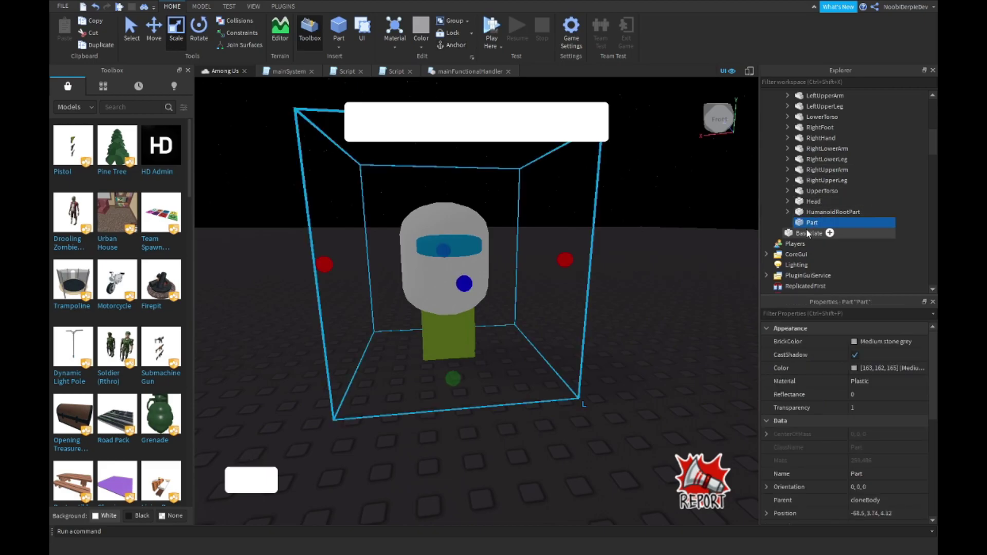
type("HitBox")
key("Return")
left_click(833, 223)
type("weld")
key("Return")
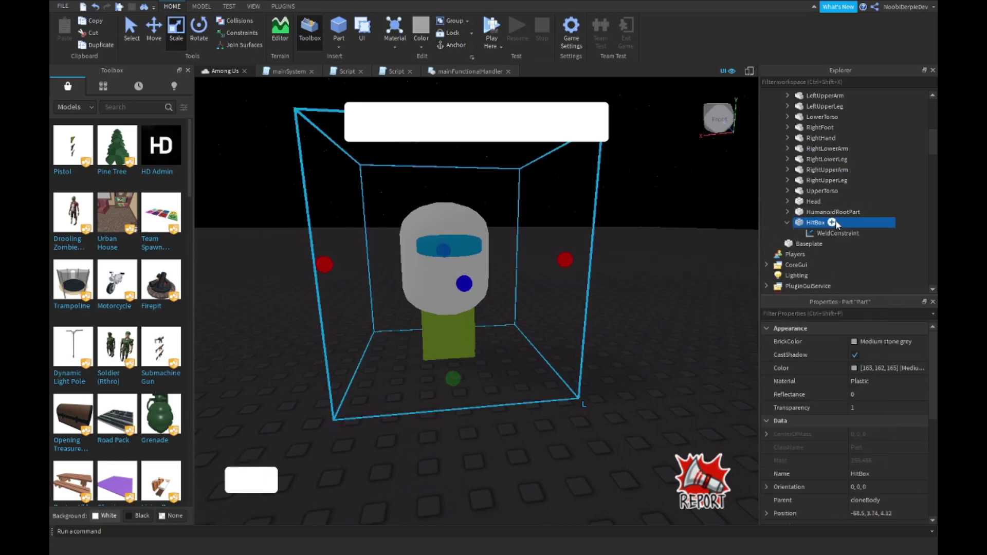
Set the new WeldConstraint's Part0 to HitBox and its Part1 to HumanoidRootPart.
left_click(828, 233)
scroll(814, 241, "up", 1)
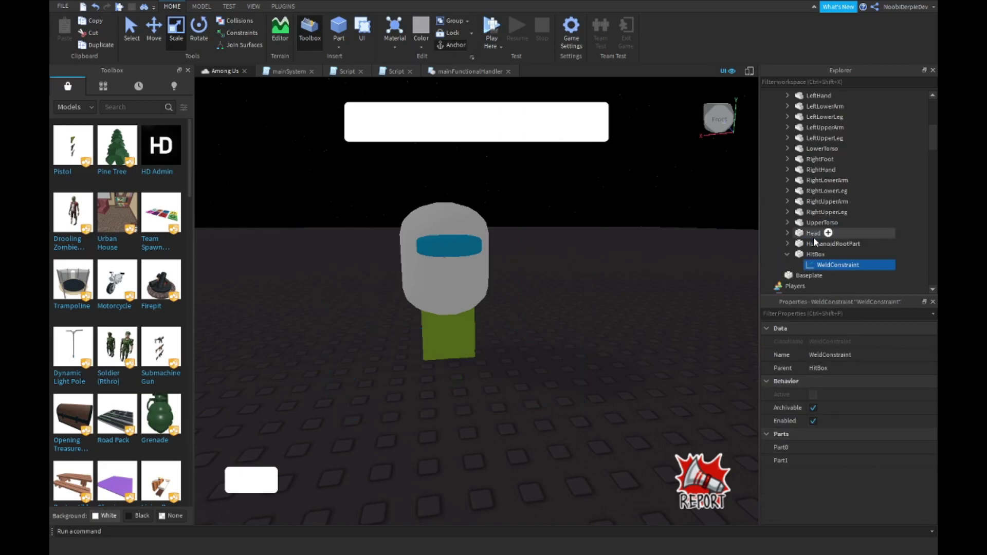
scroll(813, 238, "up", 3)
left_click(821, 160)
scroll(816, 200, "down", 4)
left_click(821, 234)
left_click(825, 449)
left_click(818, 223)
left_click(827, 461)
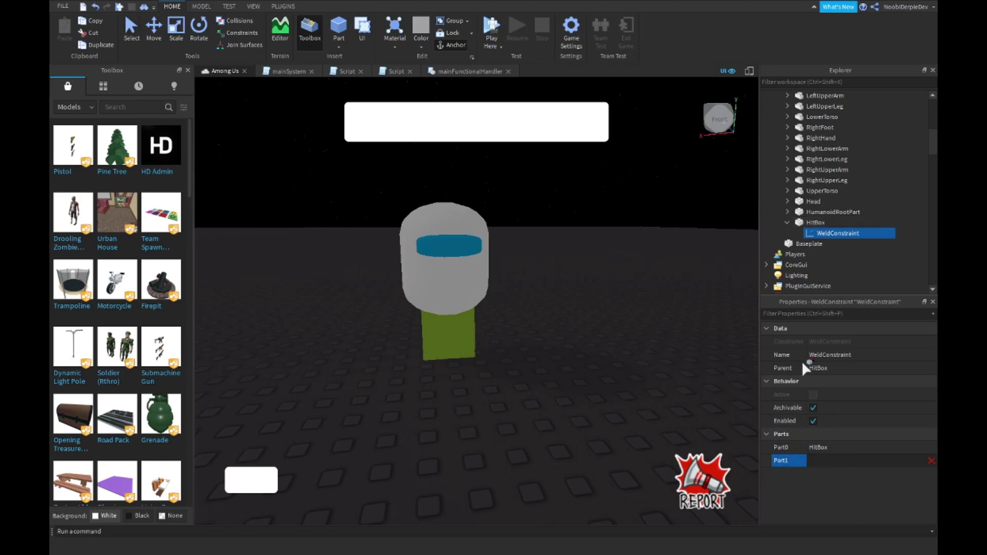
left_click(805, 211)
Add a Script inside HitBox.
left_click(833, 223)
left_click(832, 223)
key("Return")
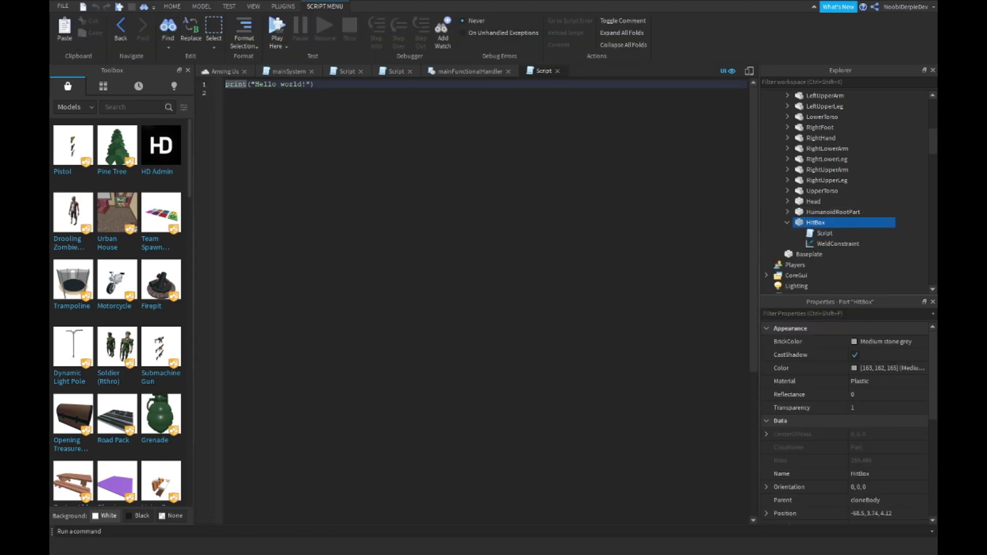
Replace the HitBox script's default code with script.Parent.Touched:Connect(function(hit) and its closing end.
left_click(407, 261)
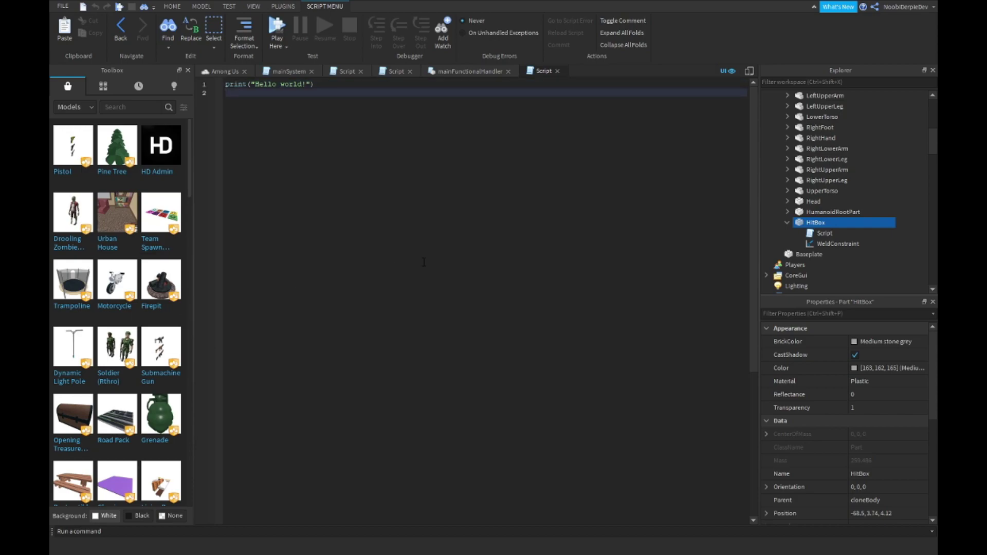
key("ctrl+a")
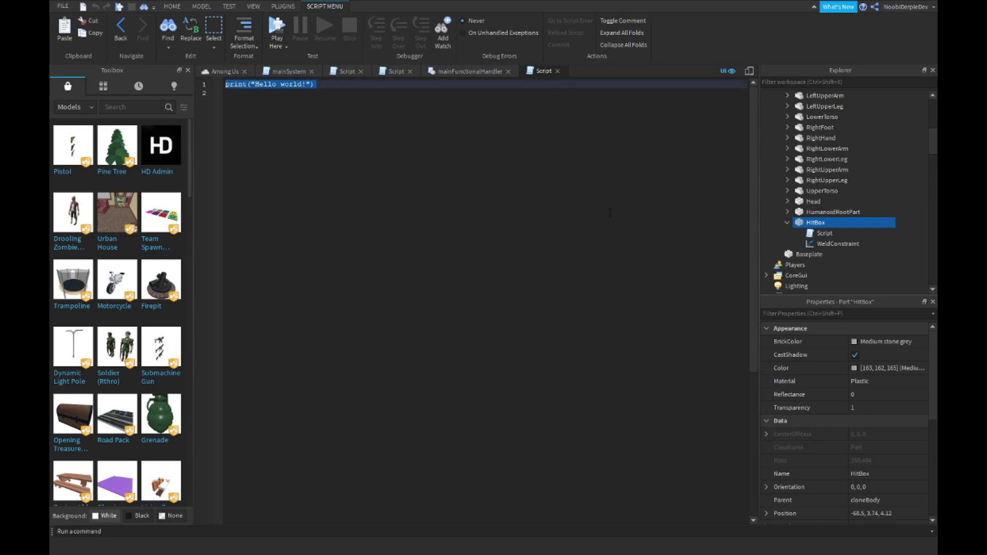
scroll(610, 212, "up", 3, "ctrl")
type("script.")
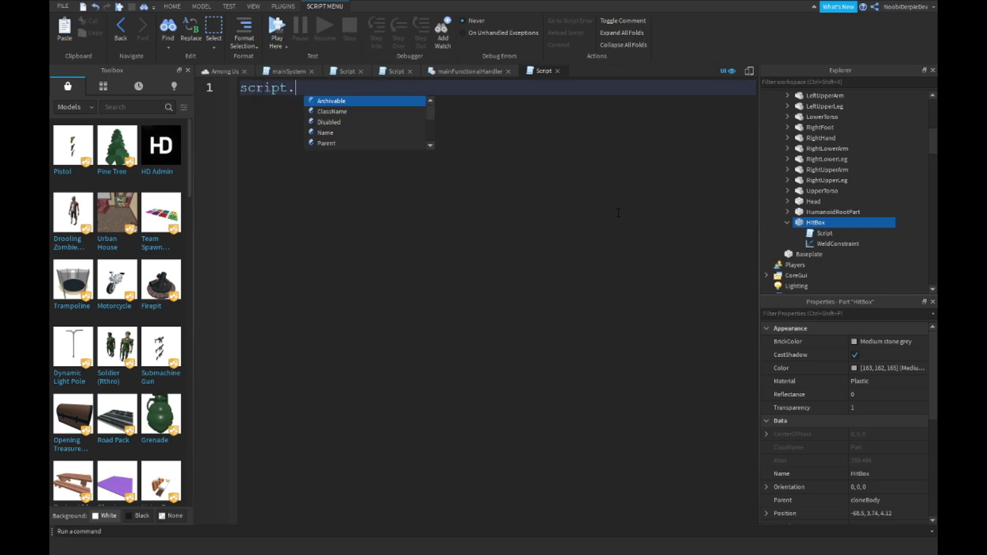
type("Parent.Touched:Connect(f")
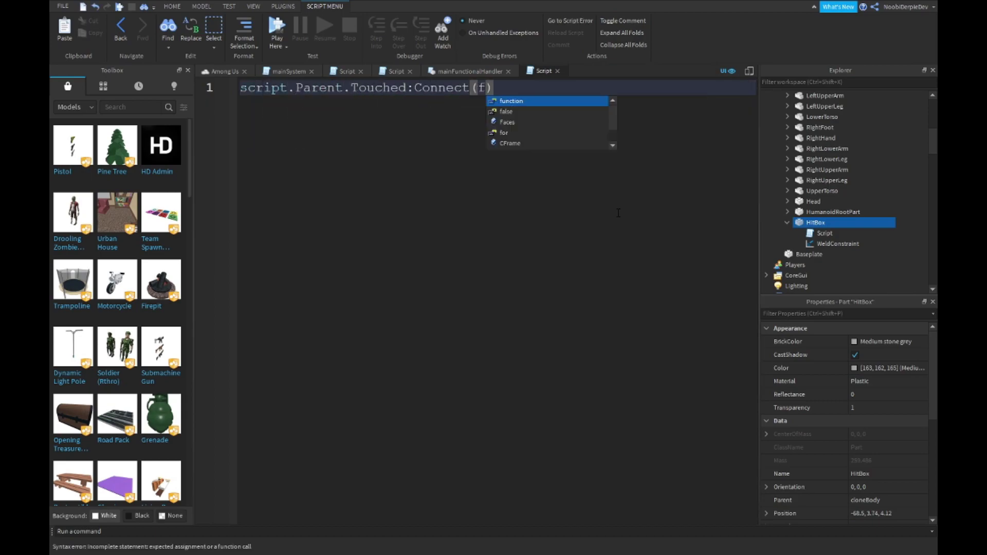
key("Tab")
type("(hit)")
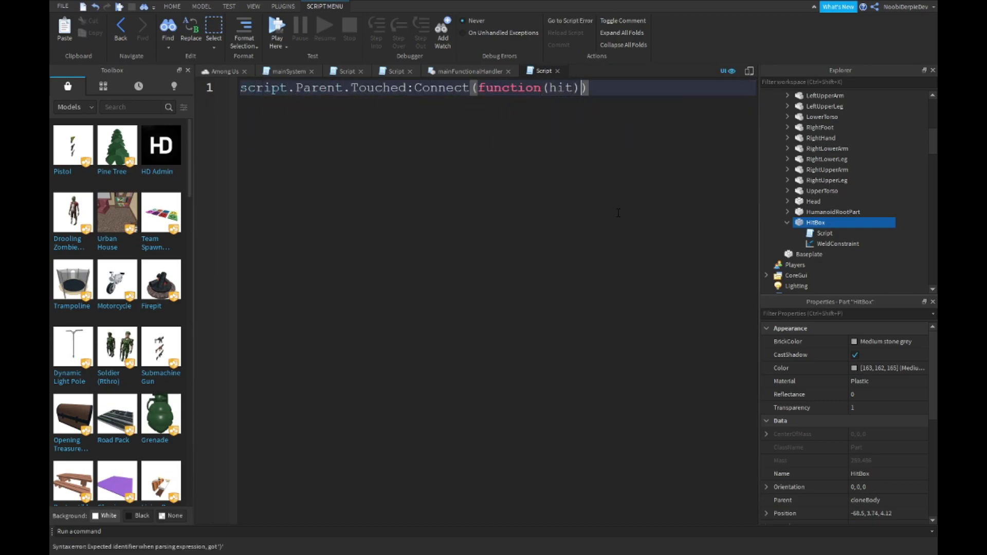
key("Return")
Inside the Touched function, define local humanoid = hit.Parent:FindFirstChild("Humanoid") and add an "if humanoid then" block.
type("local humanoid = hit.Parent:FindFirstC")
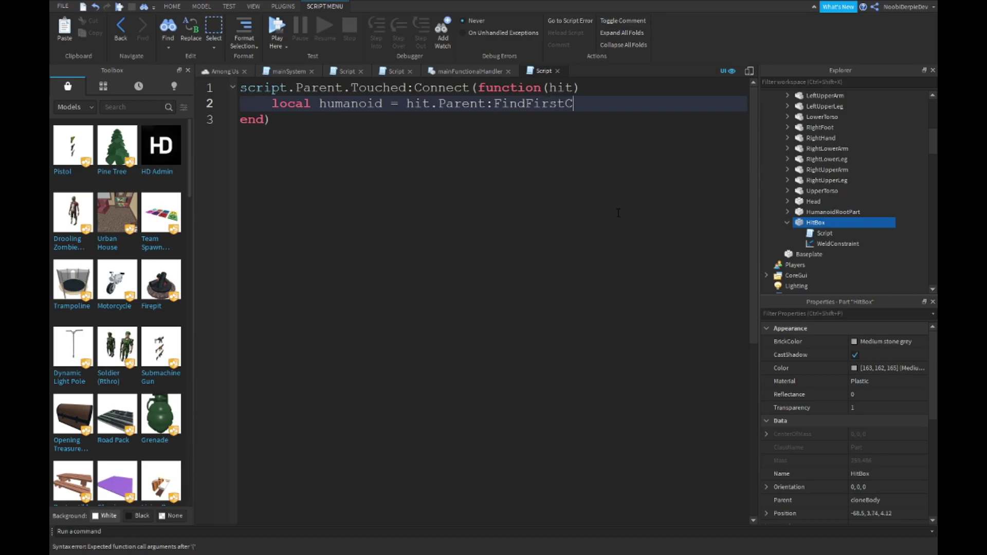
type("d(\"Humanoid\")")
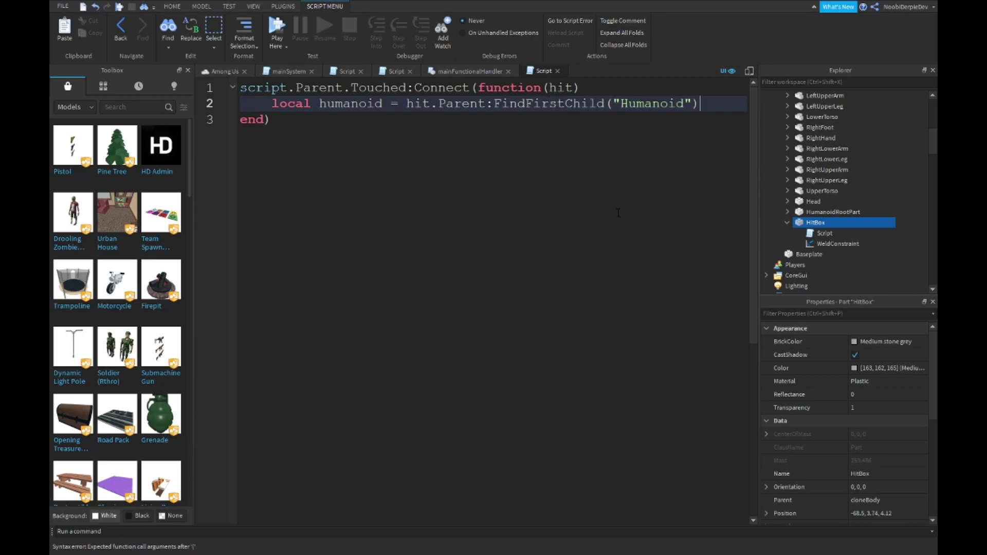
key("Return")
type("if humanoid then")
key("Return")
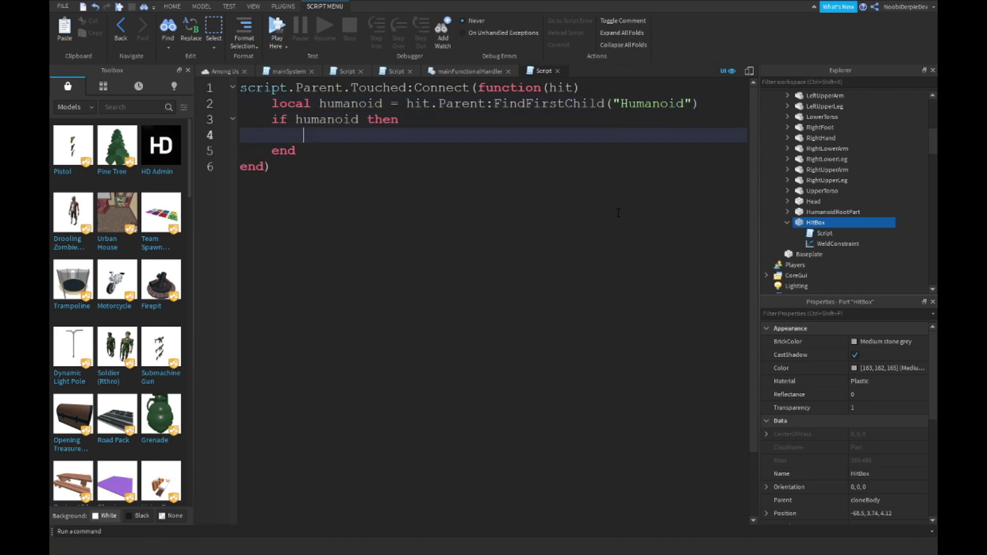
Inside the humanoid check, define local player = game.Players:GetPlayerFromCharacter(hit.Parent) and add an "if player then" block.
type("local player = game.Players:Ge")
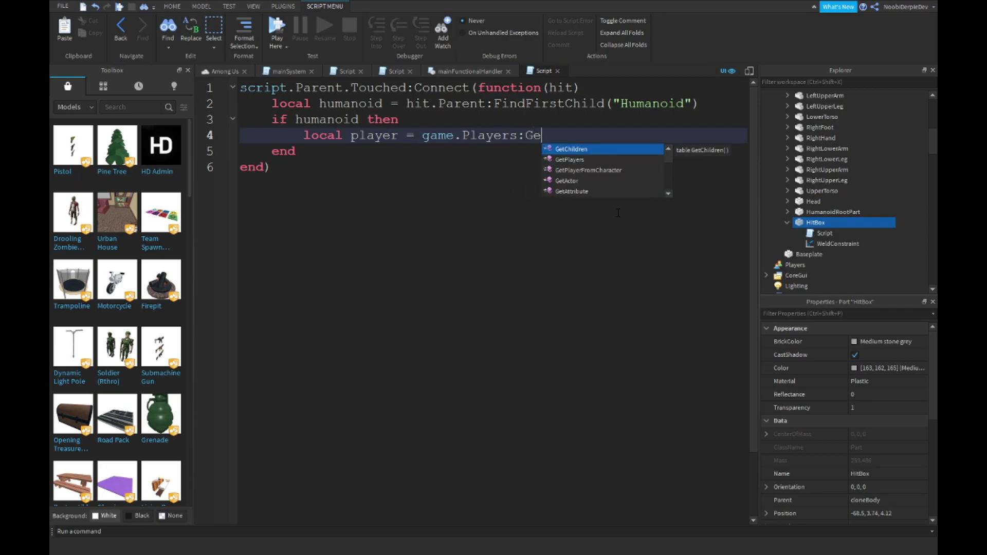
type("tplayer")
key("Down")
key("Return")
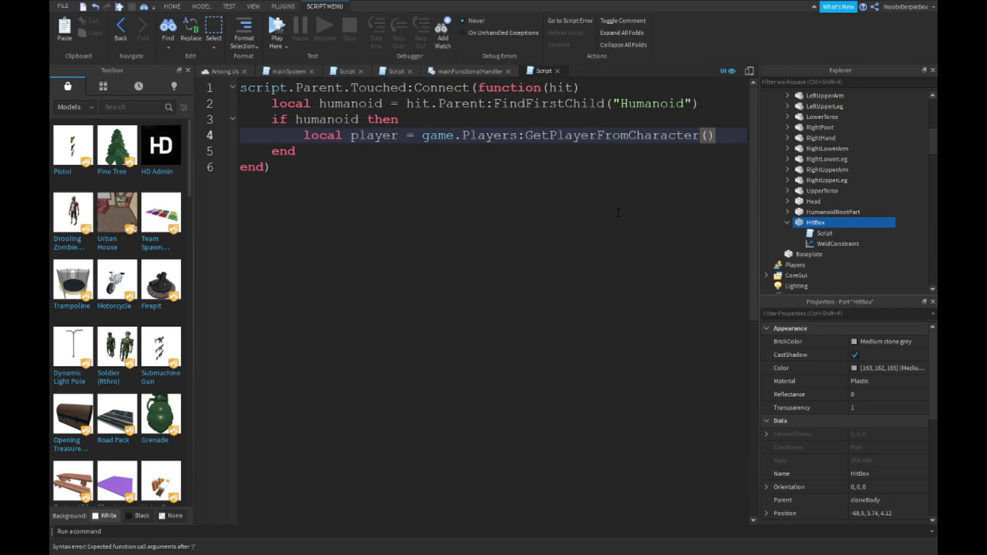
type("hit.Parnet)")
key("BackSpace")
key("BackSpace")
key("BackSpace")
type("ent")
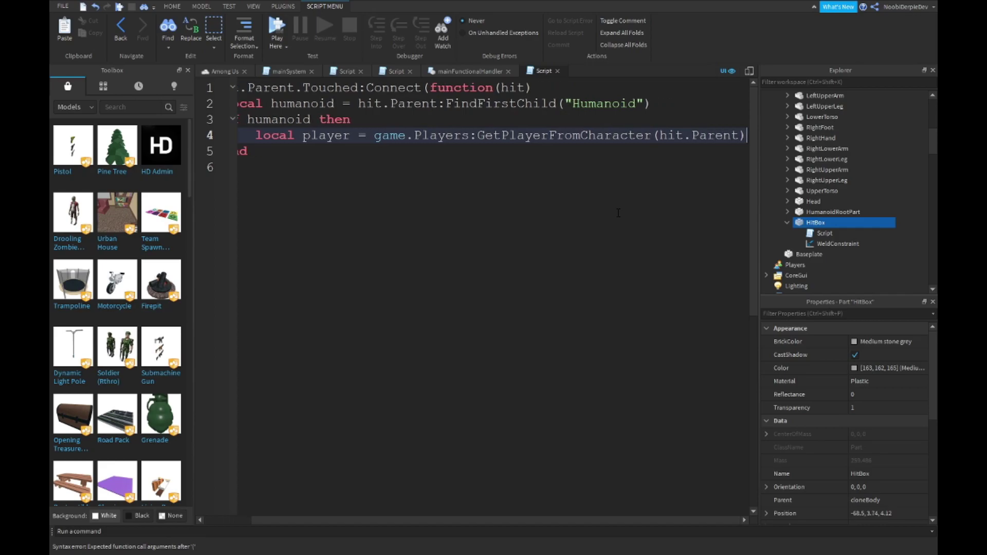
key("Return")
type("if player then")
key("Return")
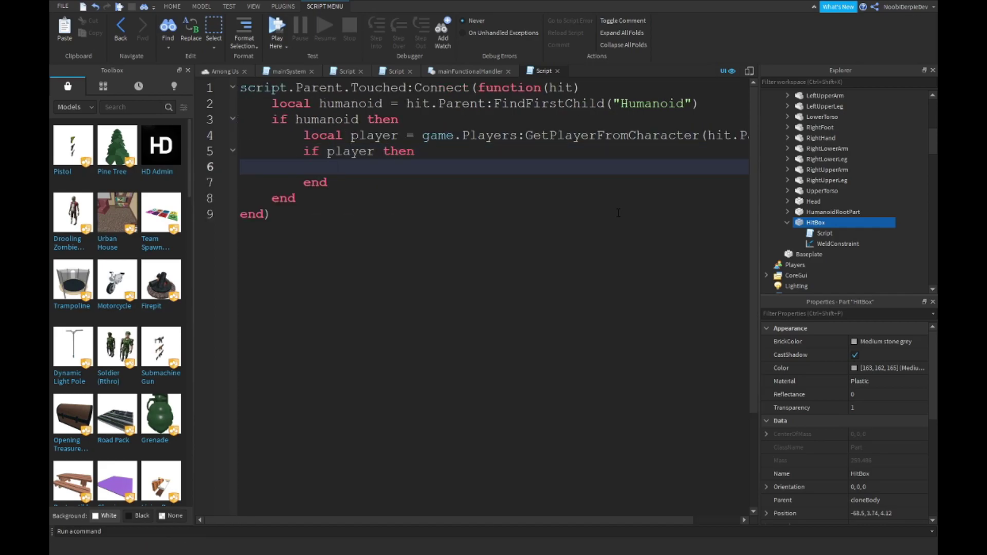
Inside the player check, define local character = player.Character or player.CharacterAdded:Wait() and add an "if character then" block.
type("lo")
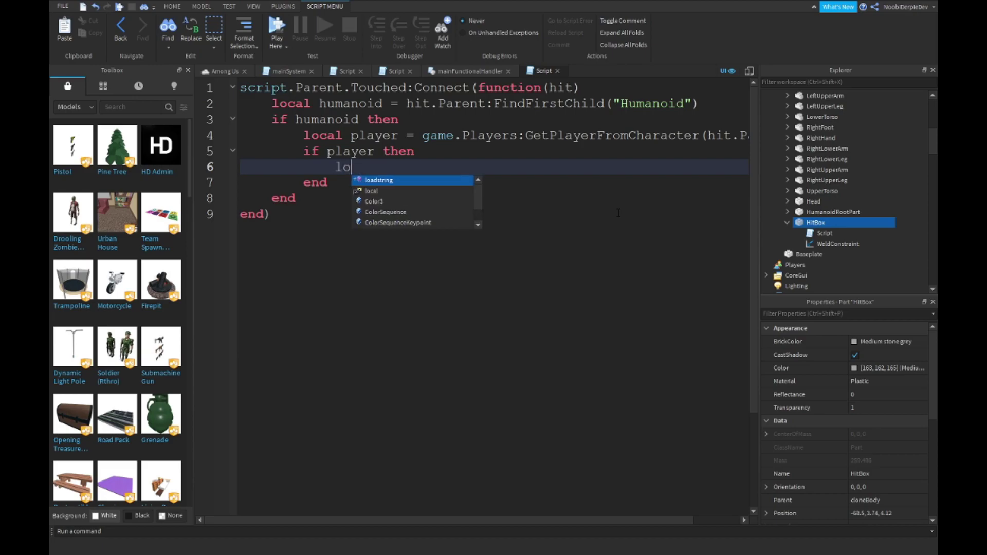
type("cal character = player.Character or player.CharacterAdded:Wait()")
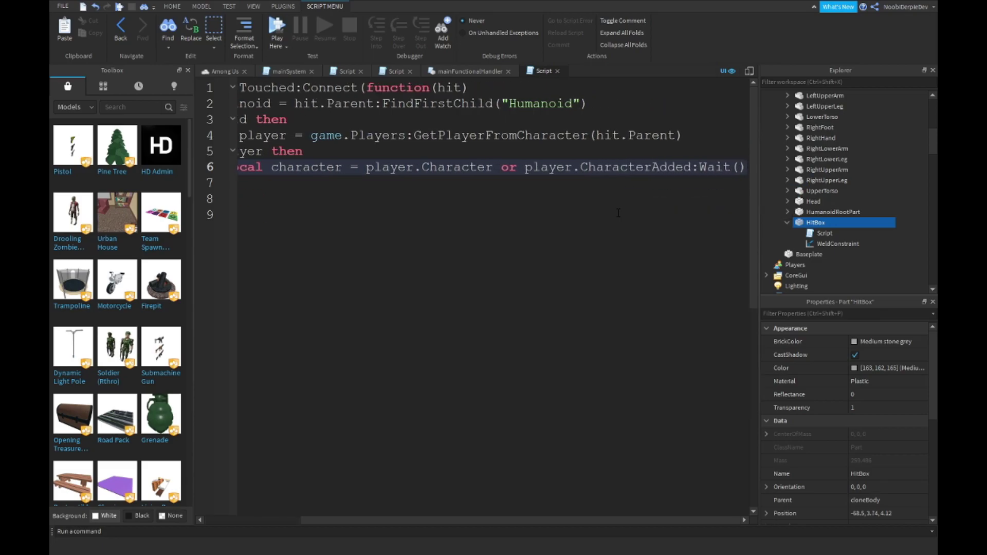
key("Return")
type("if charcter")
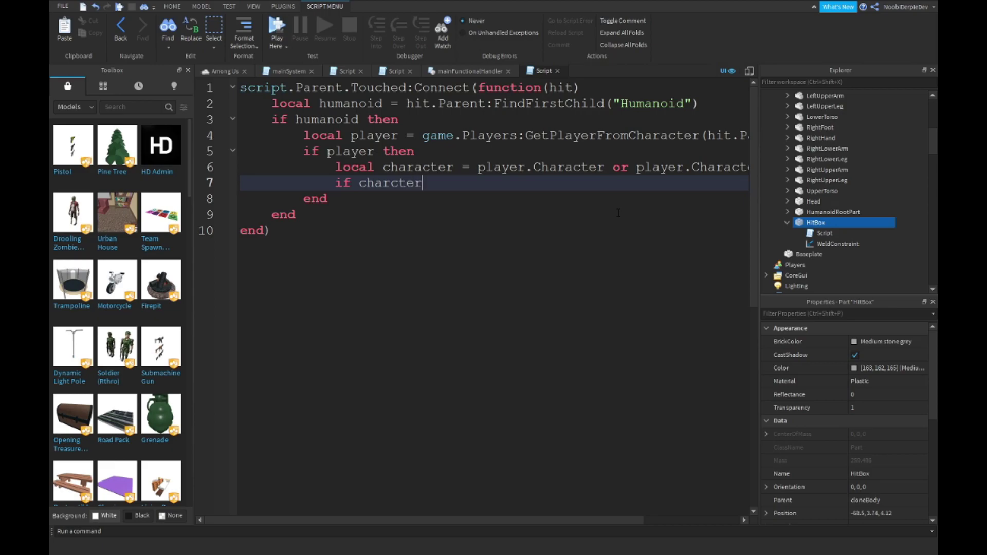
key("BackSpace")
key("BackSpace")
type("acter then")
key("Return")
Inside the character check, define local playergui = player.PlayerGui and local main = playergui.MainGui.
type("local player")
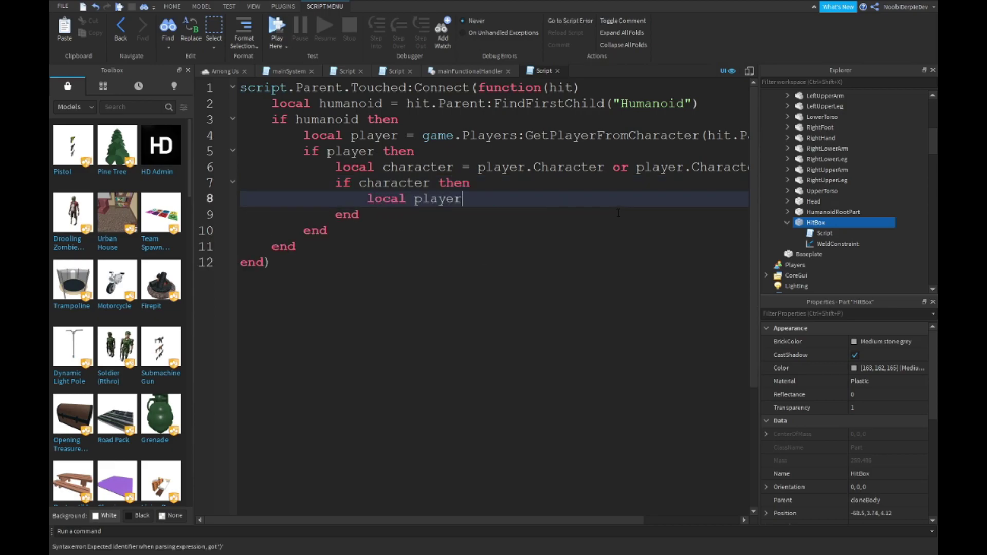
type("gui = player.P")
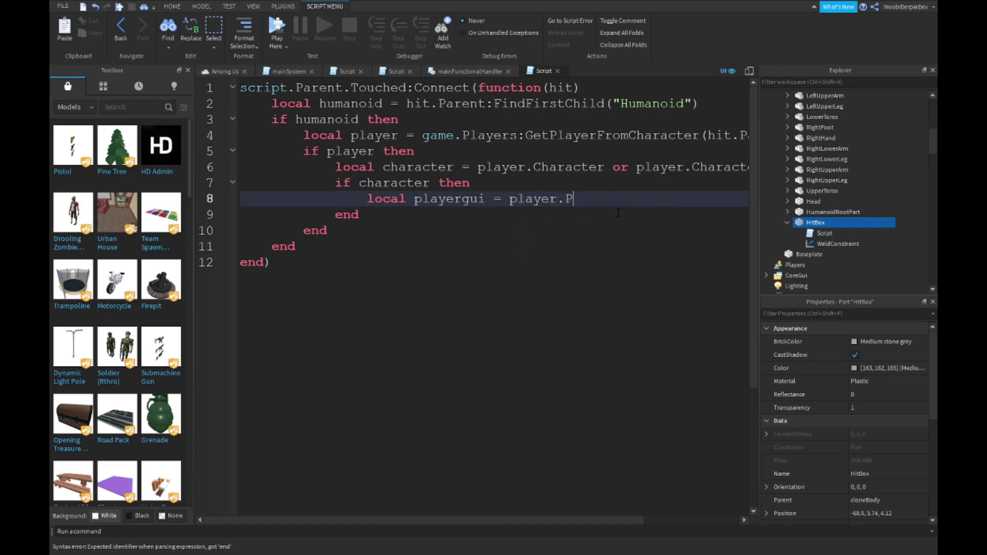
type("layerGui")
key("Return")
type("local")
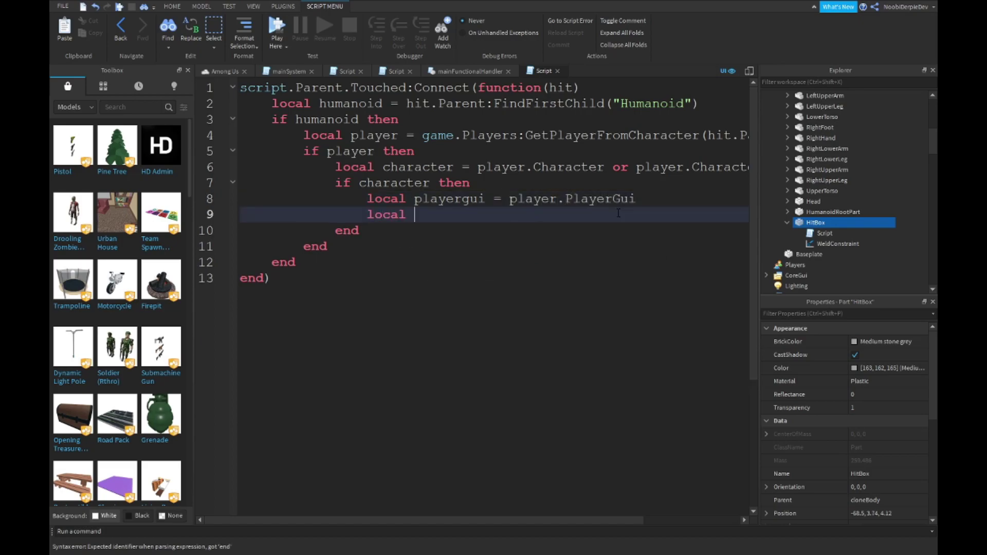
type(" main = playergui.MainGui")
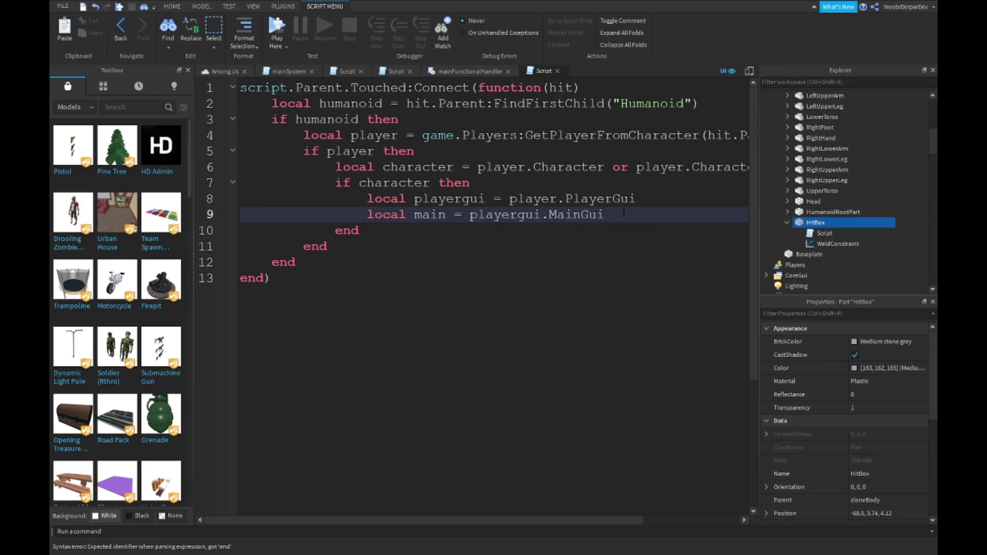
Rename the ImageButton inside StarterGui's MainGui to Report.
scroll(818, 208, "down", 8)
left_click(771, 127)
left_click(786, 138)
left_click(797, 180)
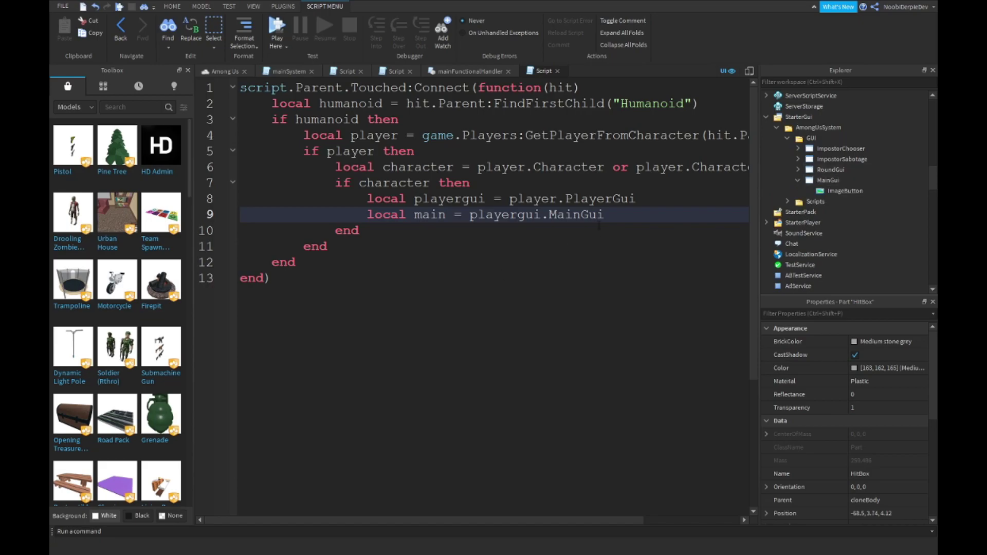
double_click(814, 190)
type("Report")
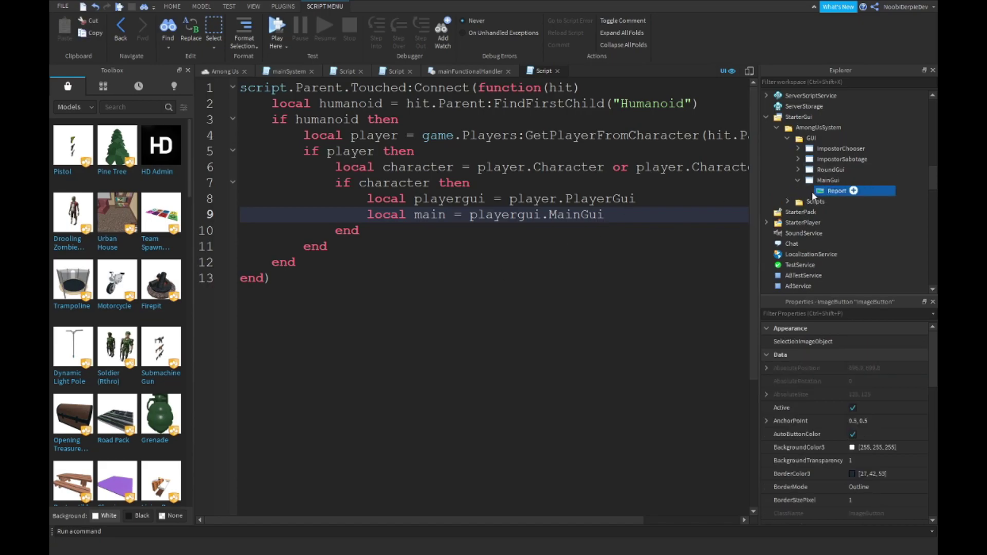
Add local report = main.Report below the main variable in the HitBox script.
left_click(657, 220)
key("Return")
type("local")
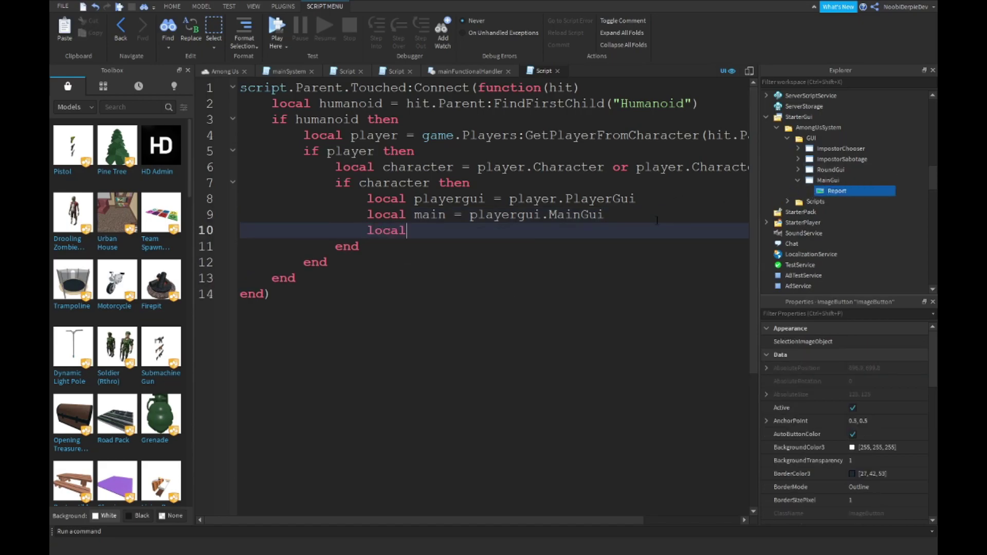
type(" report = main.Report")
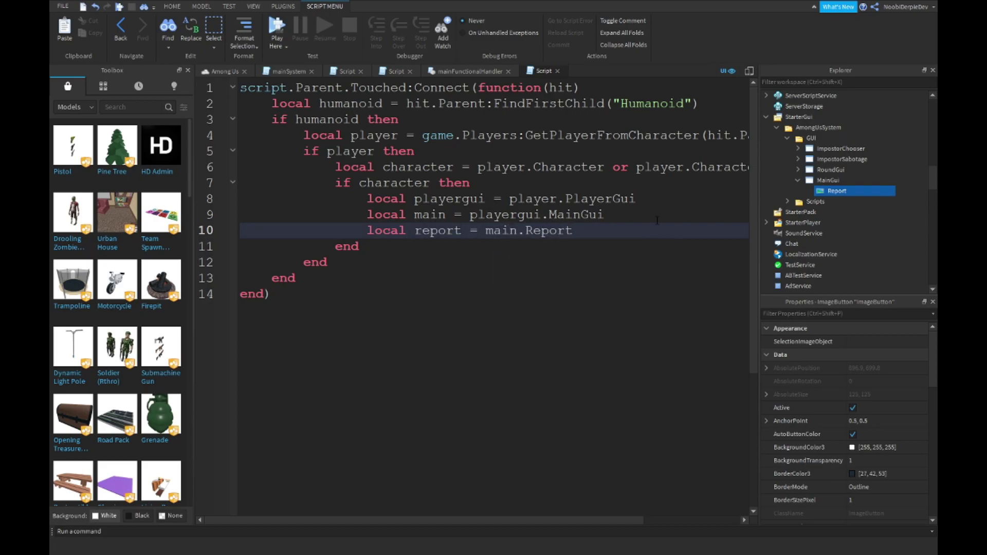
Add a line setting report.ImageColor3 = Color3.fromRGB(255,255,255) below the report variable.
key("Return")
type("report.Image")
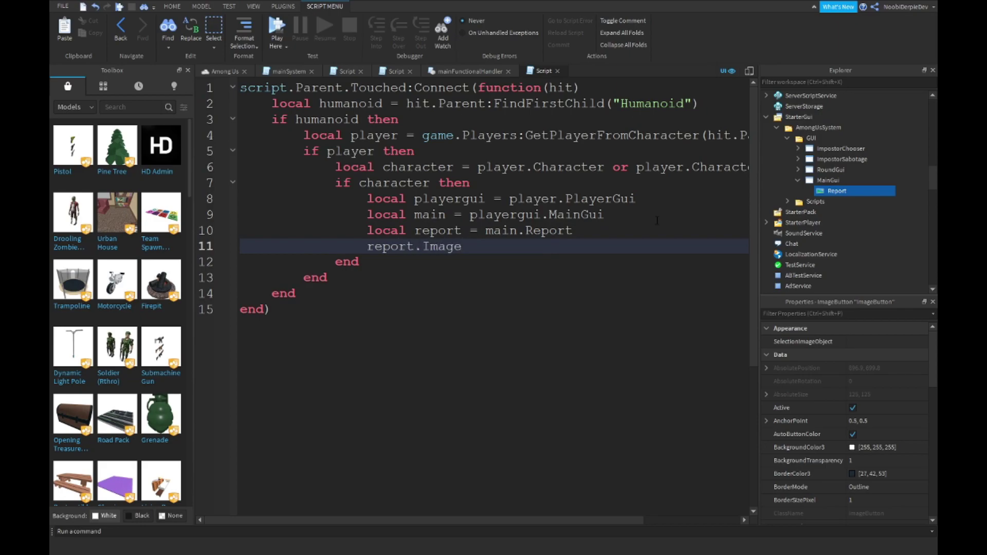
type("Color3 = Color3.f")
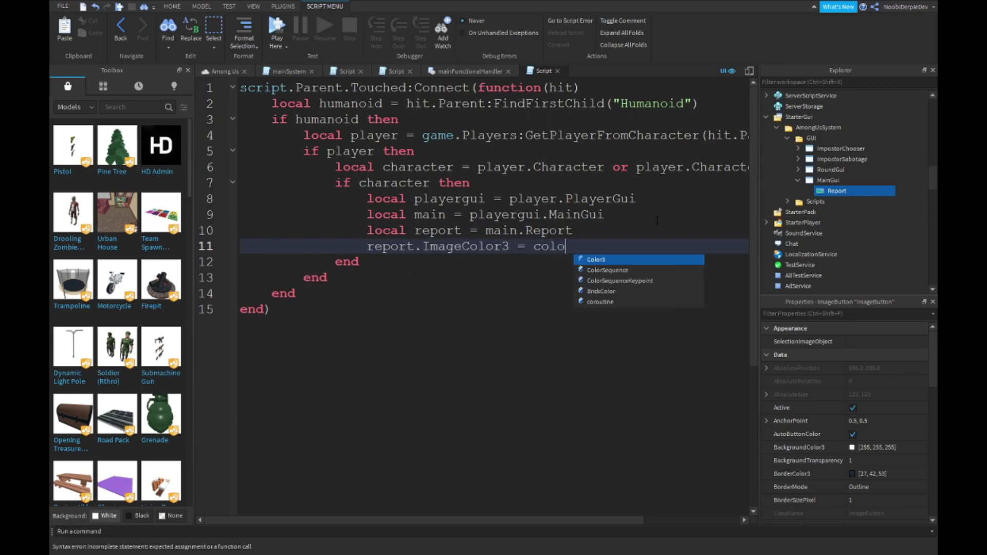
key("Tab")
type("(")
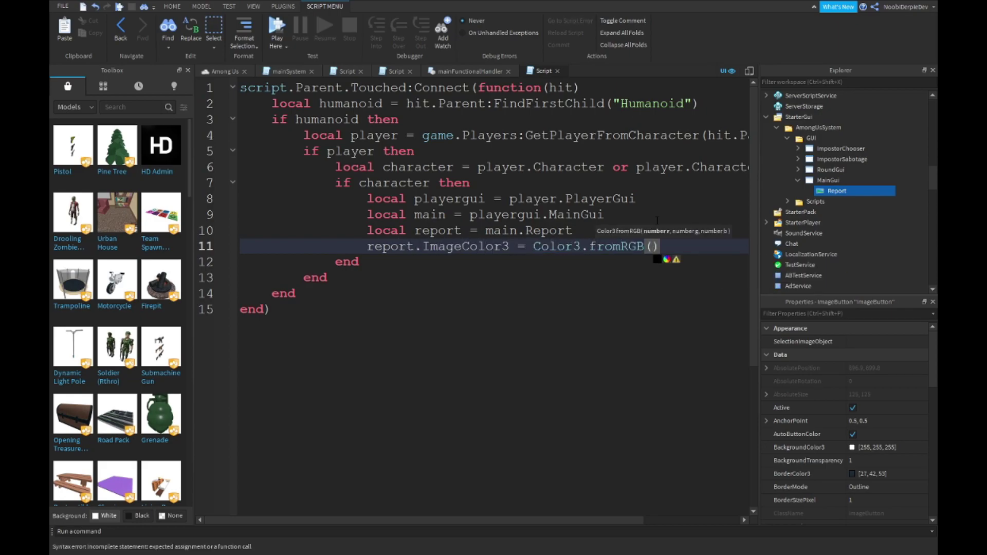
type("255,2555,255")
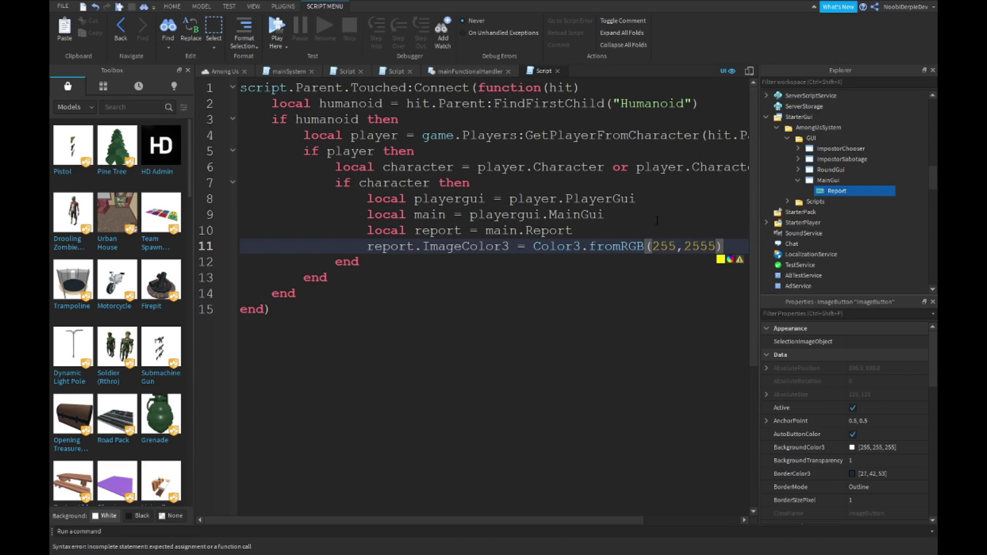
type("5")
key("BackSpace")
key("Left")
key("Left")
key("Left")
key("Left")
key("Left")
key("BackSpace")
left_click(650, 249)
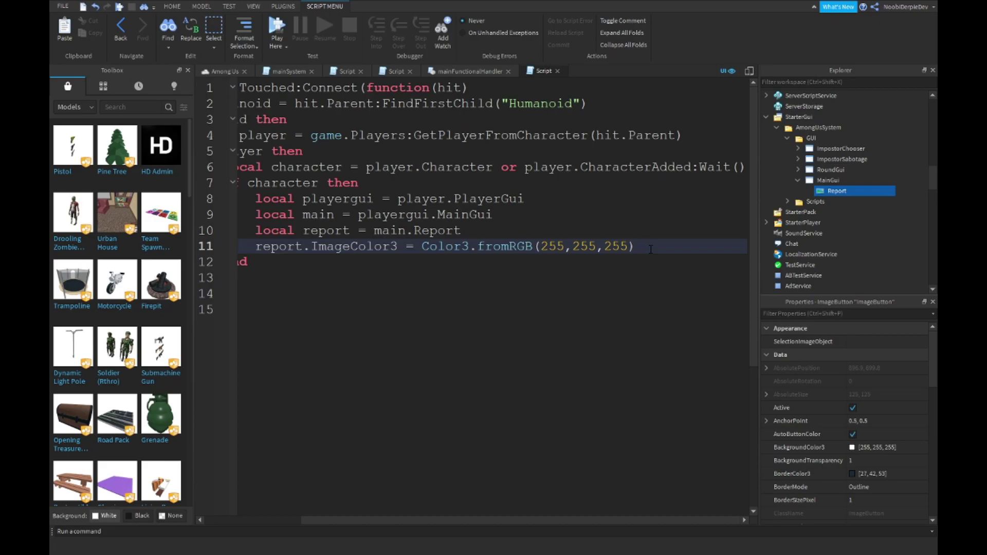
Add wait(2) followed by report.ImageColor3 = Color3.fromRGB(48,48,48) to darken the report button again.
key("Return")
type("wait(2)")
key("Return")
type("report")
key("Return")
key("BackSpace")
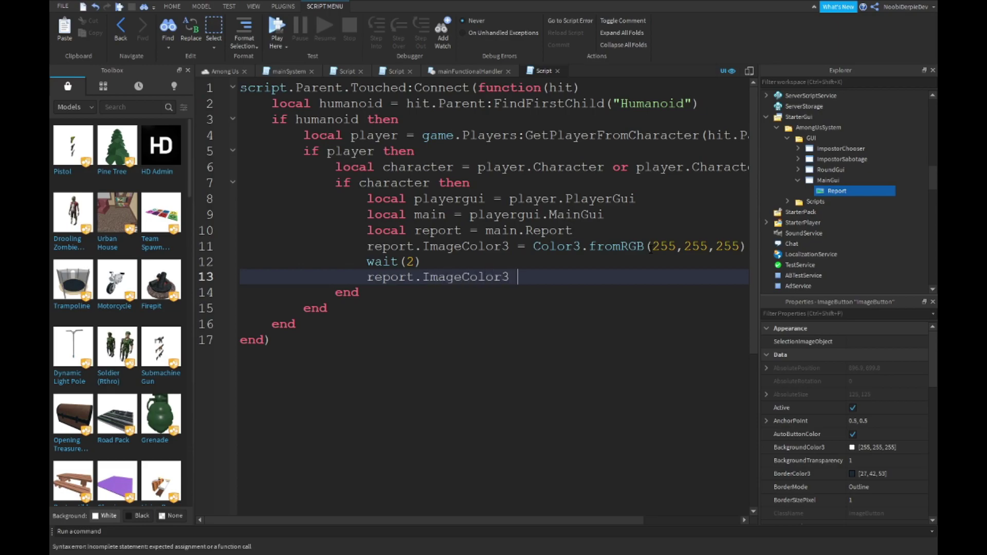
type("color3.f")
key("BackSpace")
key("BackSpace")
key("BackSpace")
key("BackSpace")
key("BackSpace")
key("BackSpace")
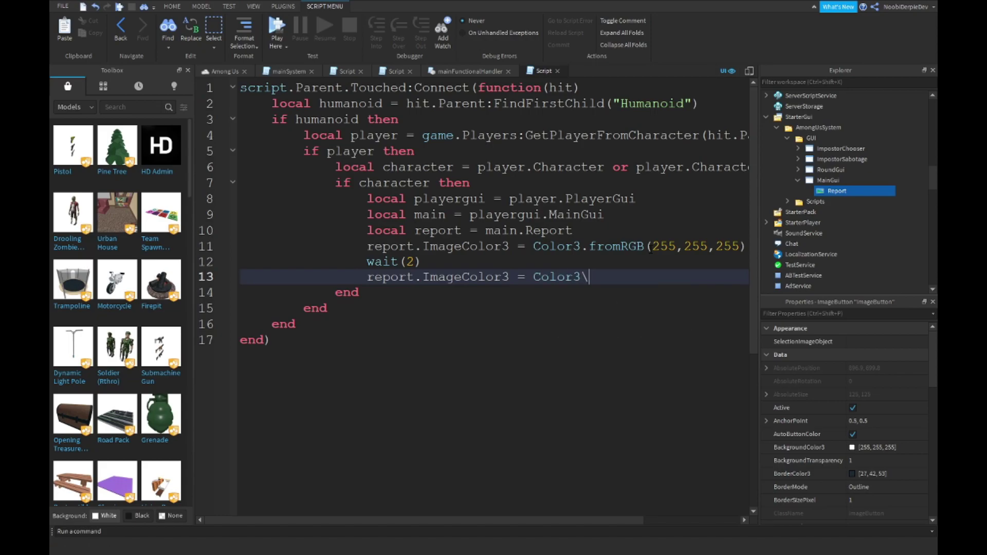
key("BackSpace")
type(".fromRGB(")
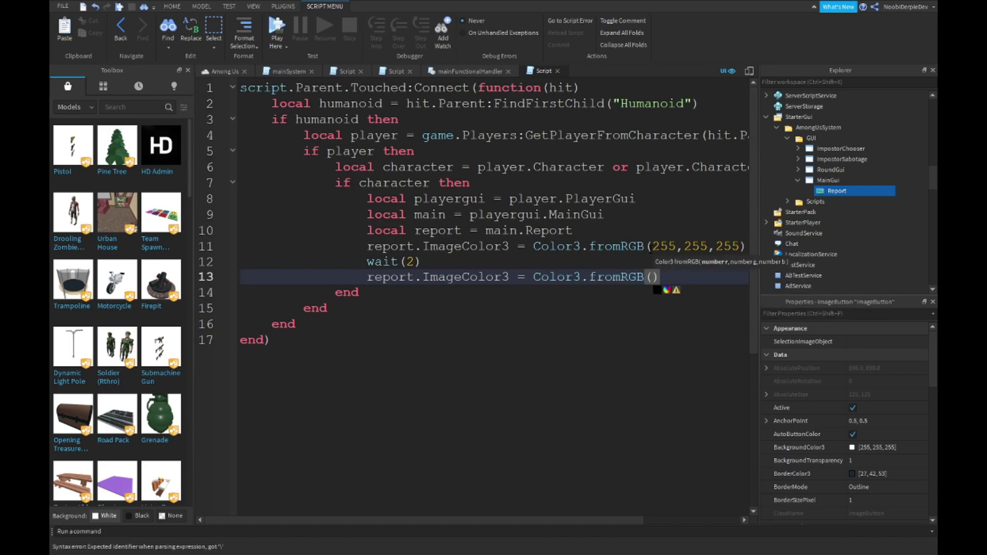
type("48,48,48")
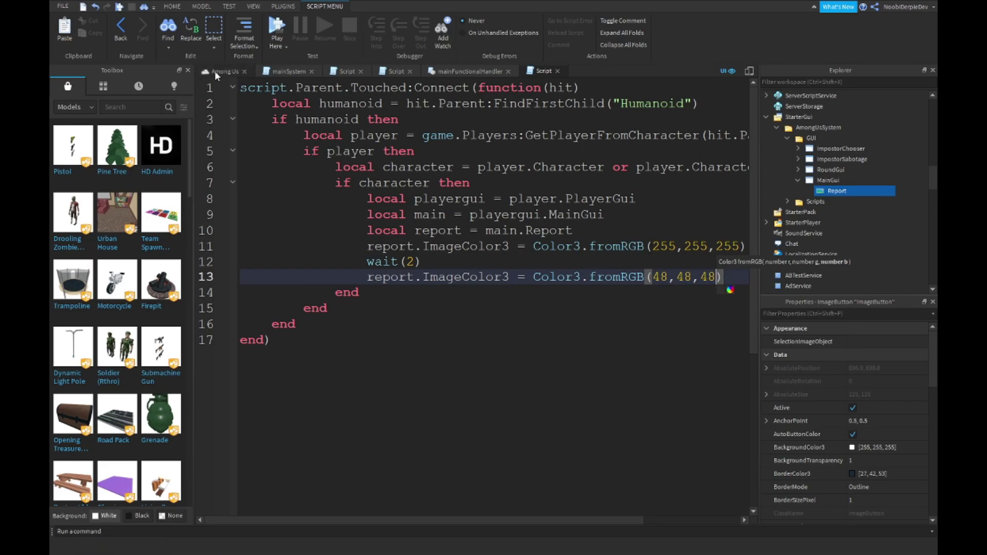
Return to the Among Us place view and move the cloneBody model from Workspace into ReplicatedStorage's deadBodyEvent folder.
left_click(216, 72)
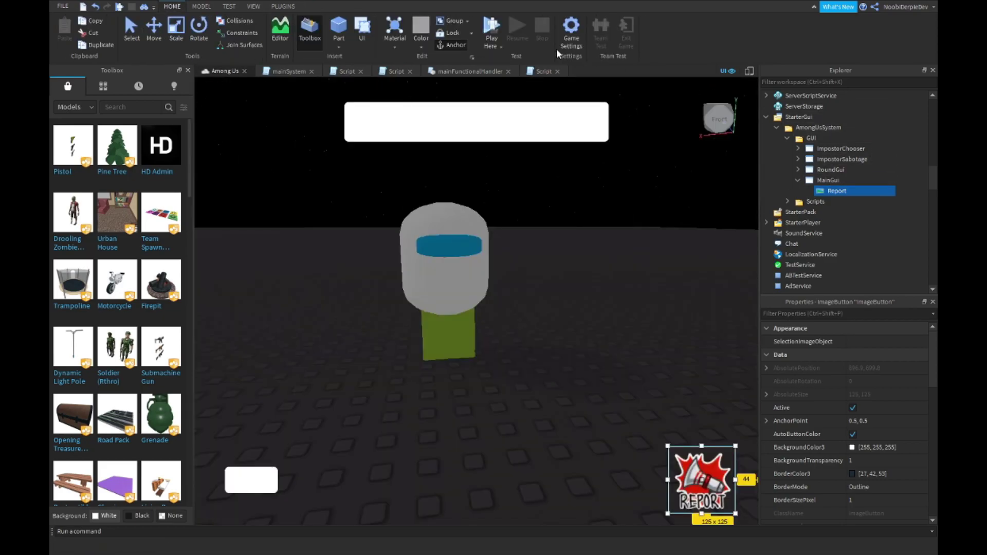
scroll(807, 152, "up", 5)
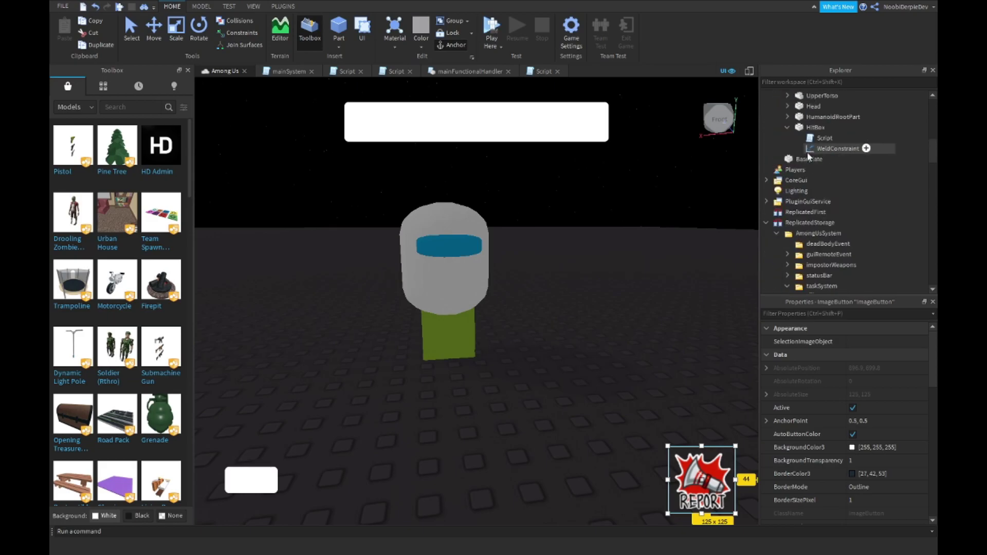
scroll(816, 119, "up", 6)
left_click(776, 127)
left_click_drag(807, 128, 827, 223)
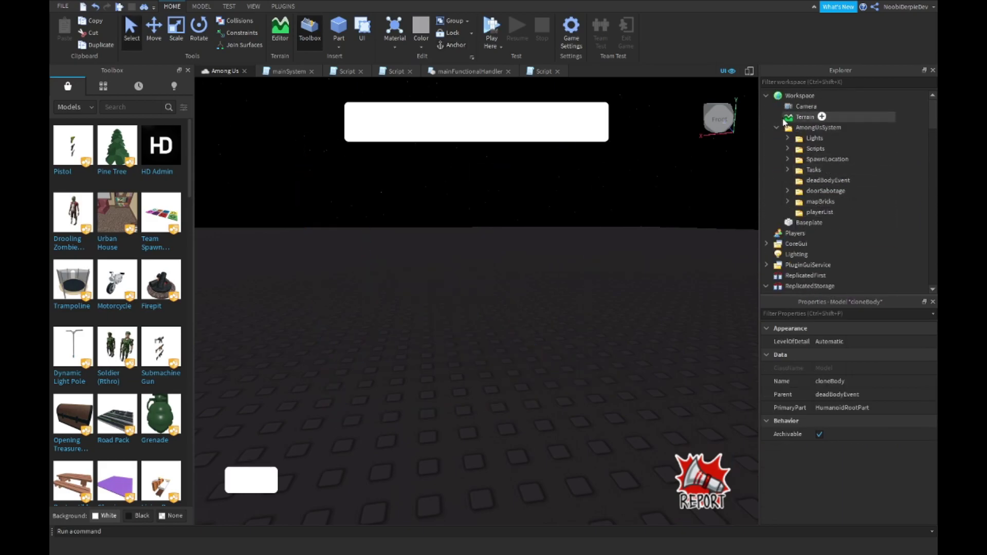
Collapse the expanded Workspace, ReplicatedStorage and StarterGui hierarchies in the Explorer.
left_click(766, 96)
left_click(787, 181)
left_click(787, 222)
left_click(776, 164)
left_click(776, 167)
left_click(766, 159)
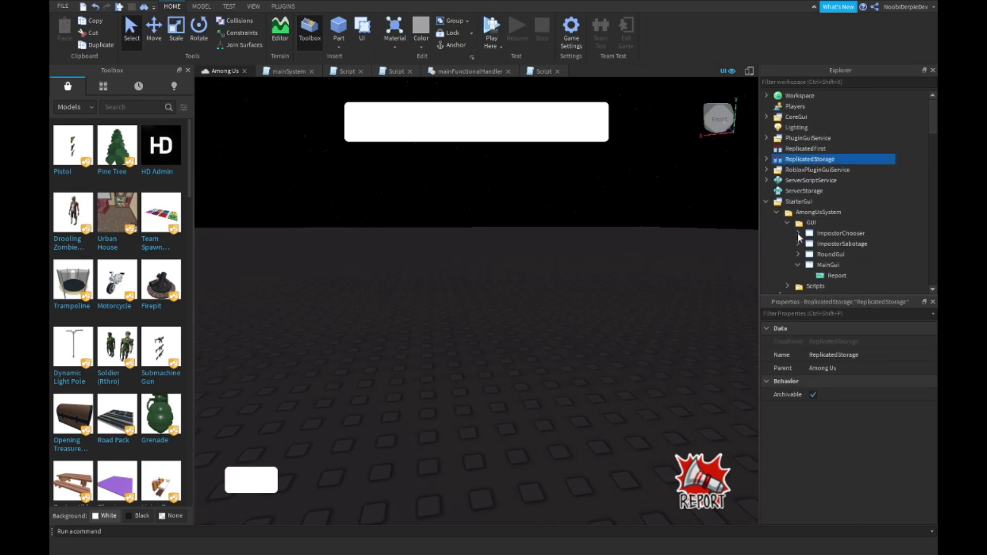
left_click(787, 222)
left_click(776, 212)
left_click(766, 201)
Start a playtest and stop it while the game is still loading.
left_click(492, 29)
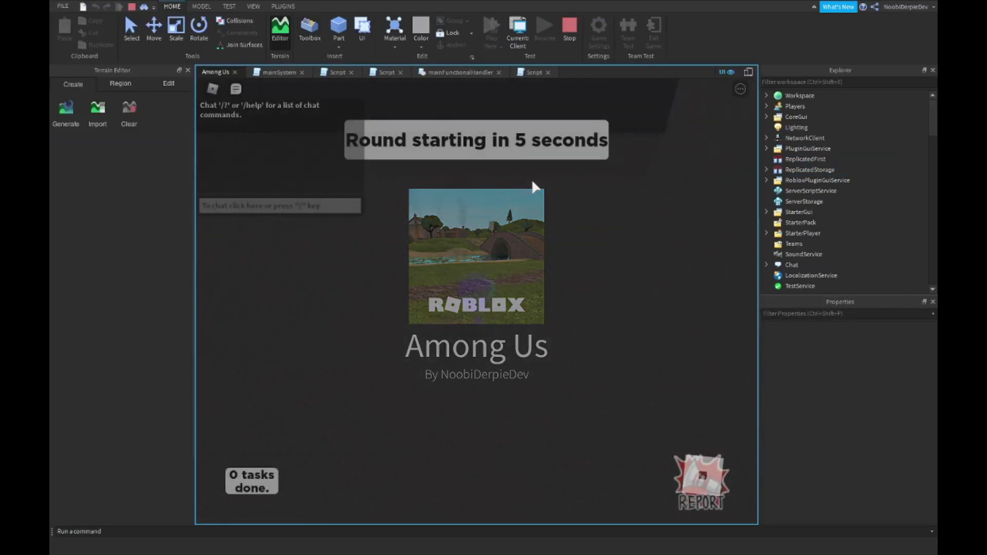
left_click(569, 30)
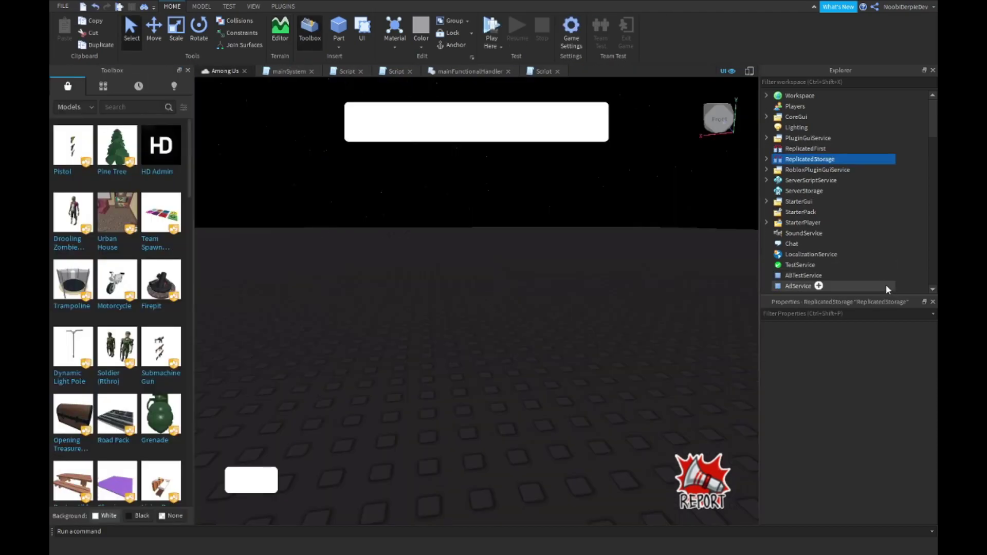
Set the size of MainGui's Report button in StarterGui to {0, 150},{0, 150}.
left_click(766, 170)
left_click(776, 181)
left_click(787, 190)
left_click(798, 233)
left_click(837, 244)
scroll(850, 421, "down", 5)
double_click(861, 354)
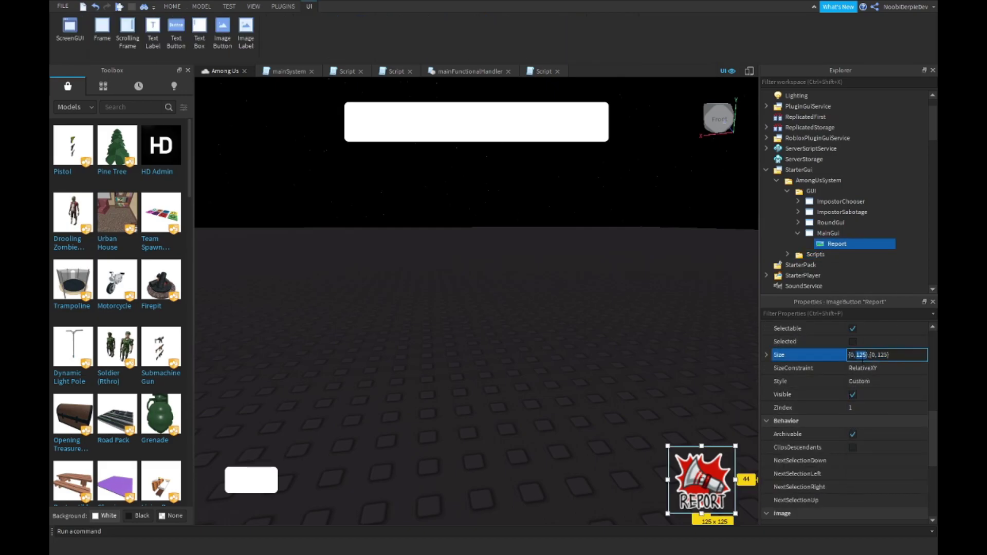
type("150")
key("Return")
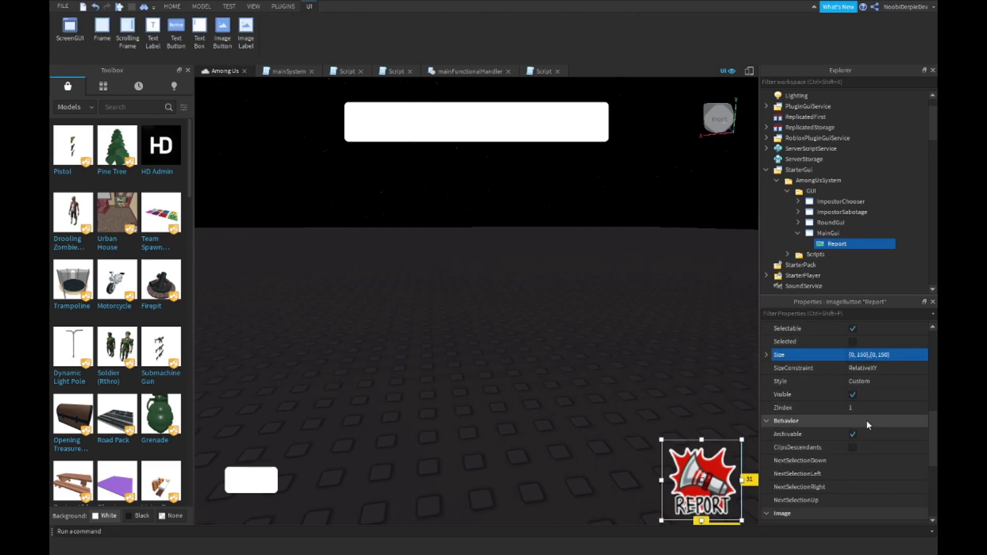
Darken the Report button by setting its ImageColor3 to 48, 48, 48.
scroll(865, 398, "down", 4)
left_click(874, 396)
type("48, 48, 48")
key("Return")
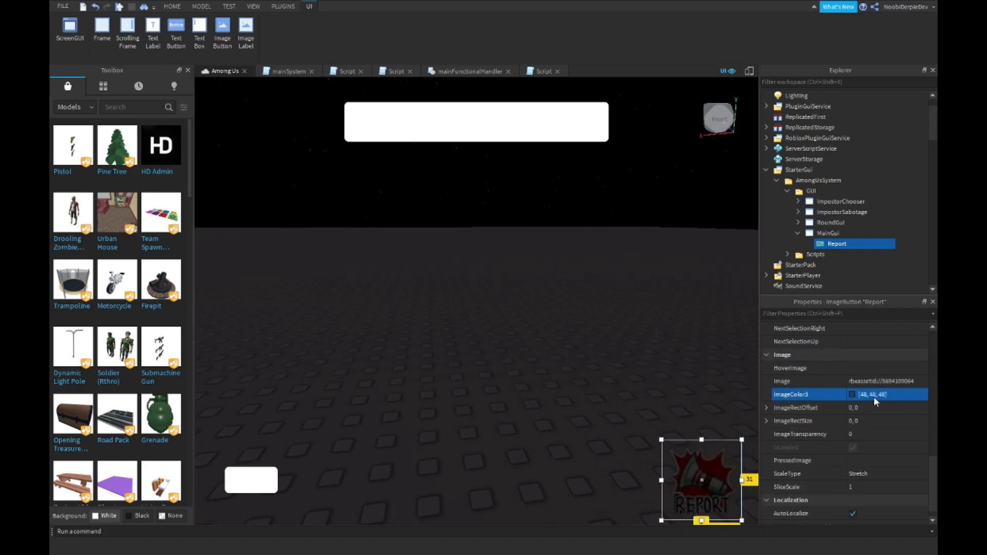
Try a Report button width of 175, and settle on a size of {0, 165},{0, 150}.
scroll(874, 397, "up", 4)
double_click(855, 435)
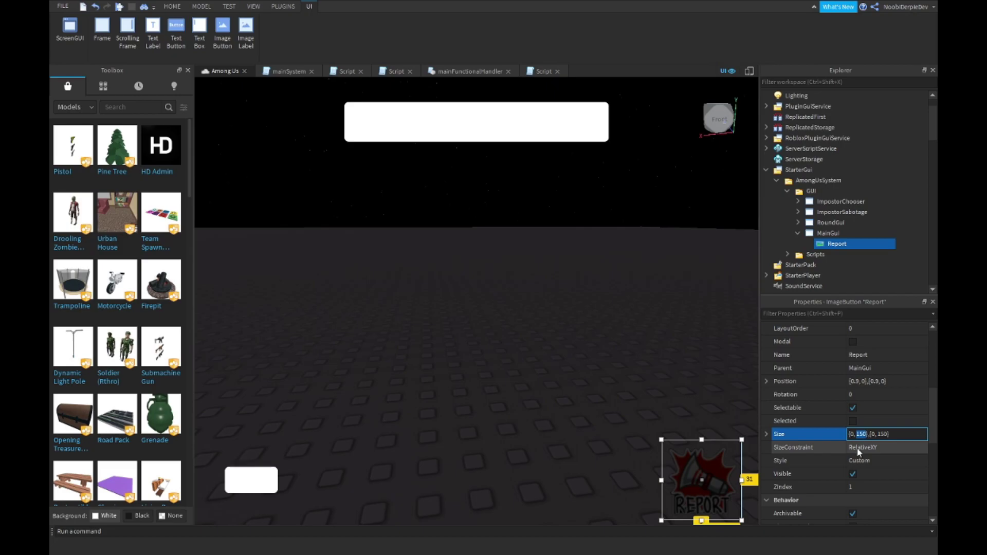
type("175")
key("Return")
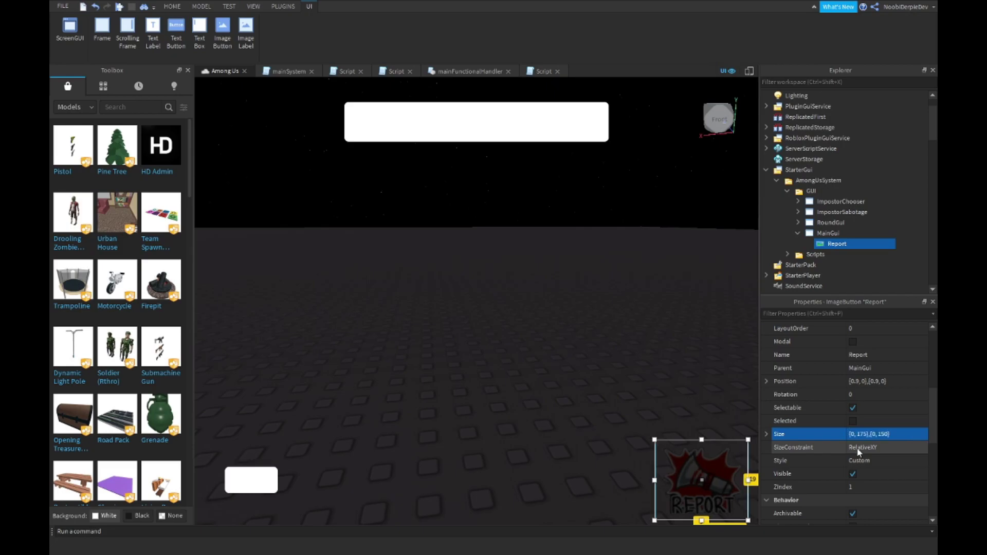
double_click(862, 434)
type("155")
key("Return")
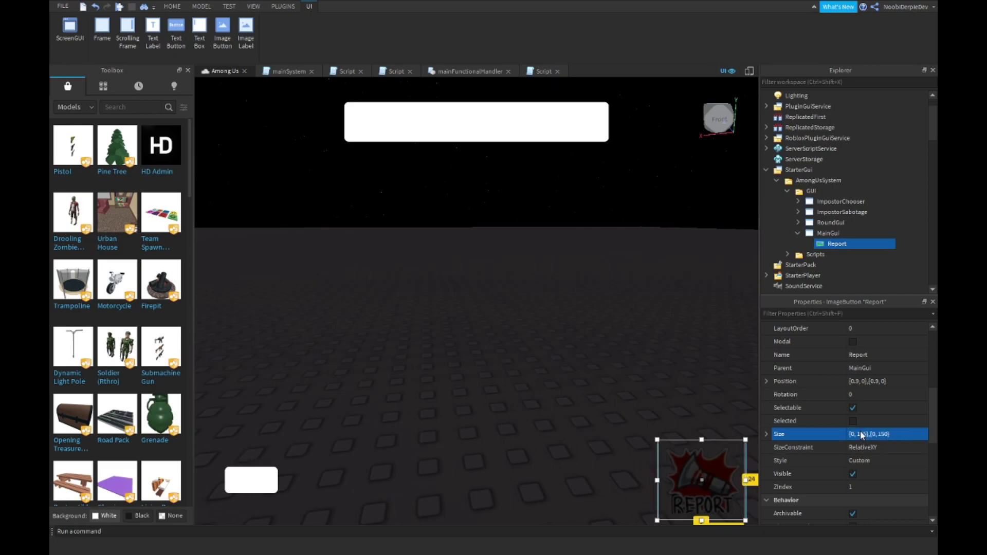
Preview the interface in the iPhone 7 device emulation and switch back to the regular viewport.
left_click(172, 7)
left_click(742, 72)
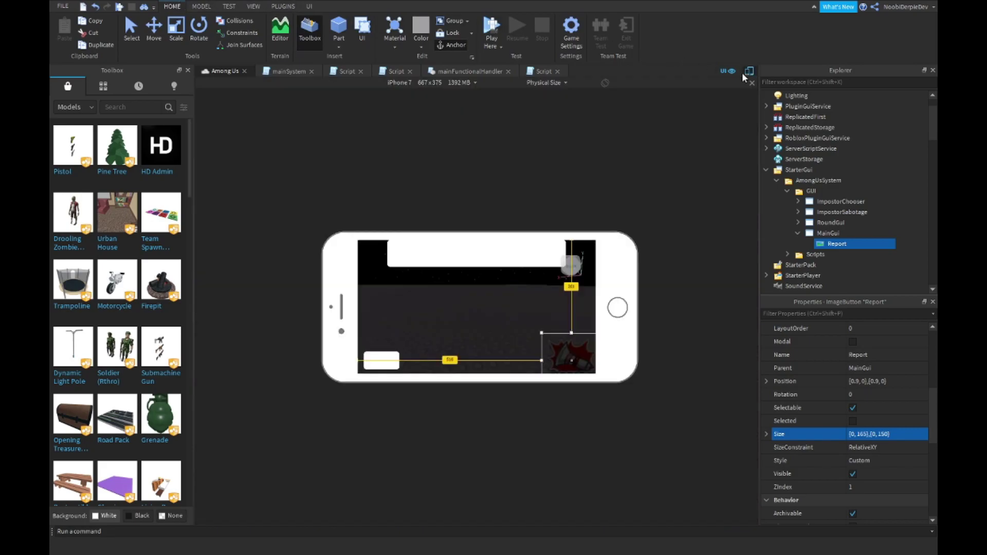
left_click(743, 72)
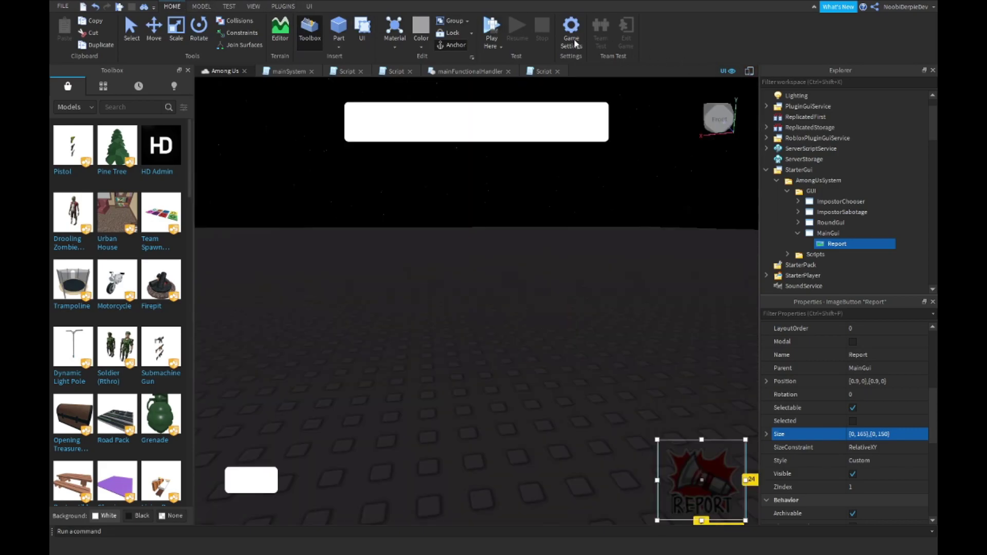
Playtest until the round begins, check the in-game menu for the character reset option, and stop the test.
left_click(492, 31)
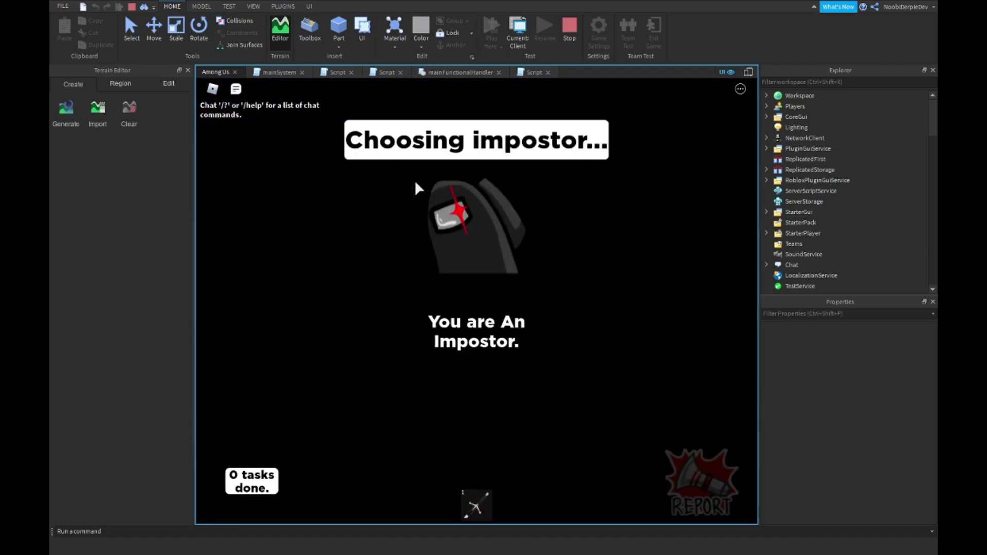
left_click(212, 89)
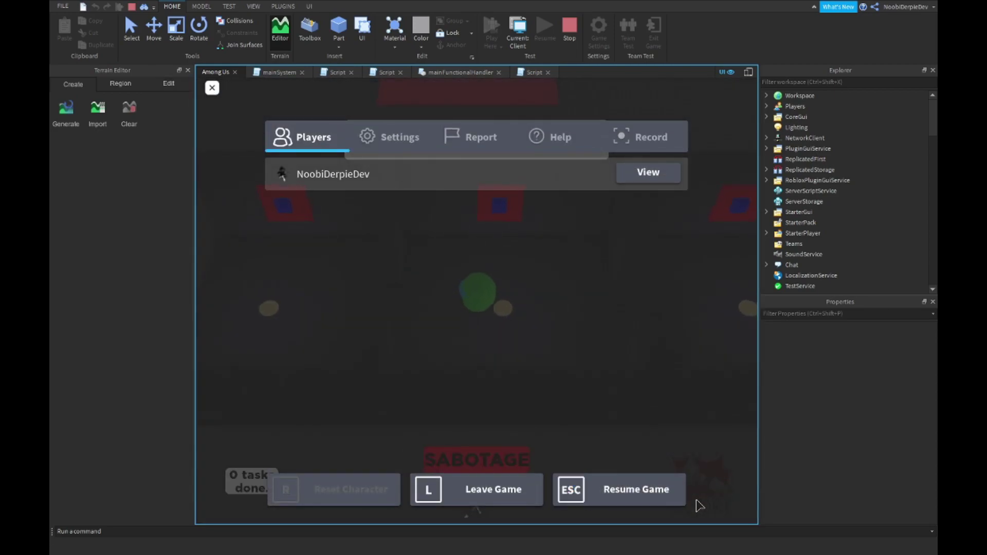
key("Escape")
left_click(569, 28)
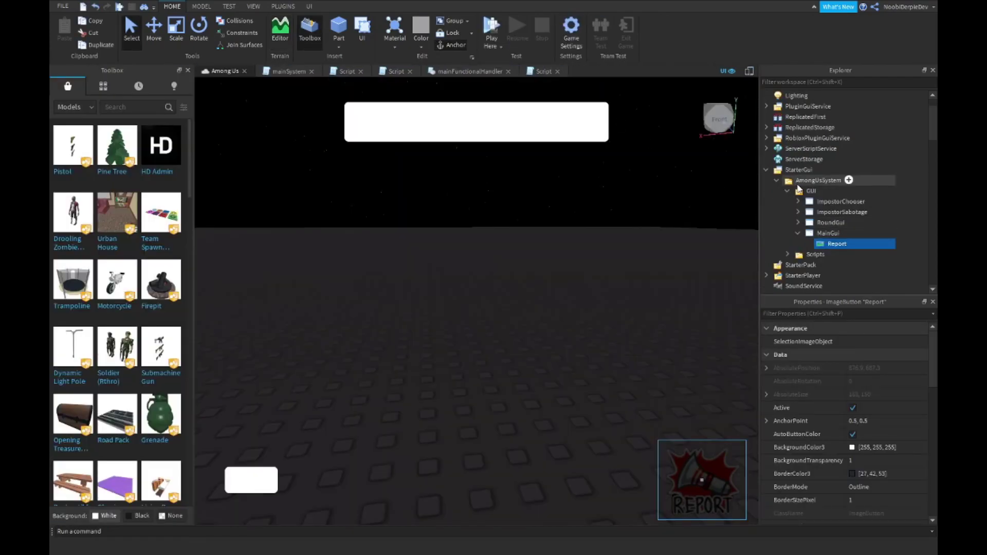
Disable the disableROBLOXCore LocalScript in StarterGui's Scripts folder, check its code, and return to the place view.
left_click(798, 262)
left_click(788, 255)
left_click(843, 265)
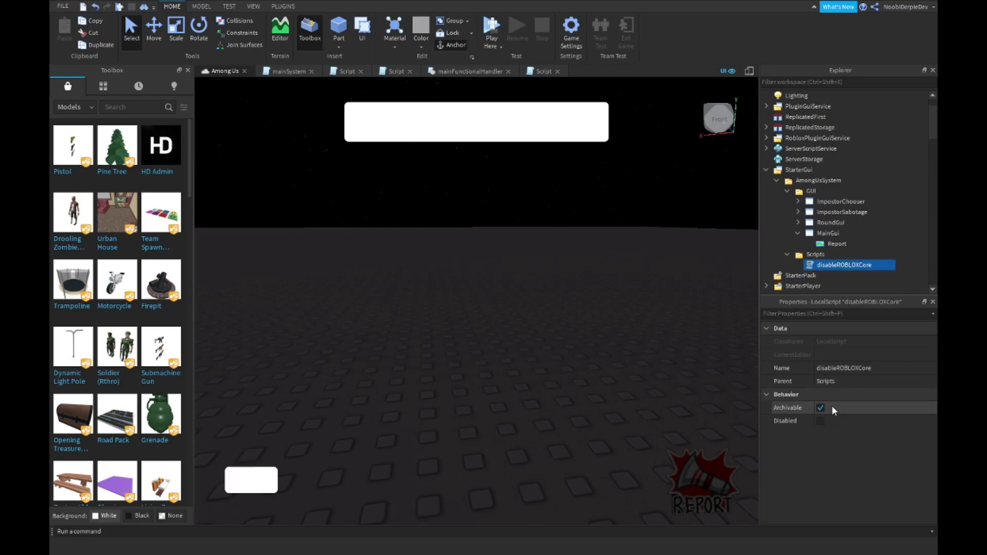
left_click(821, 420)
double_click(832, 264)
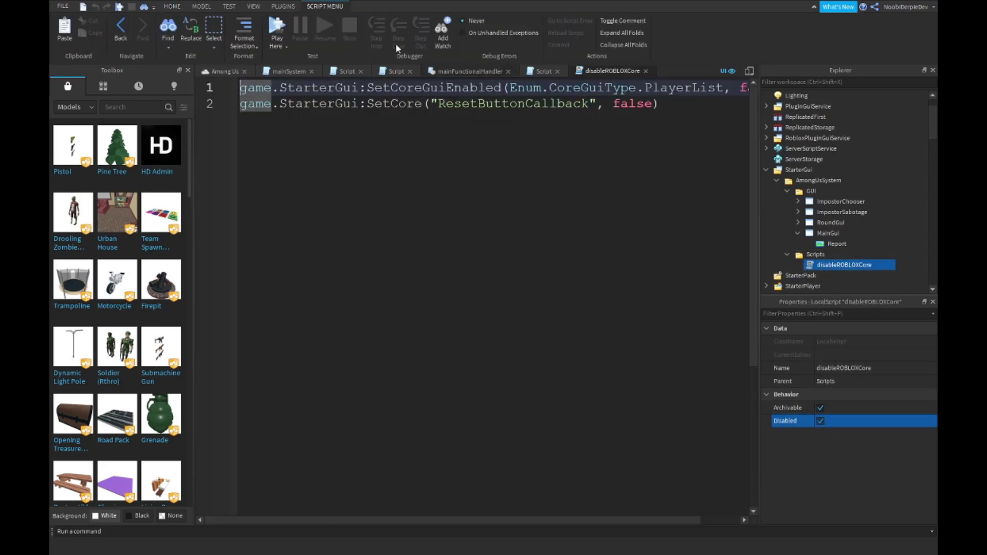
left_click(234, 71)
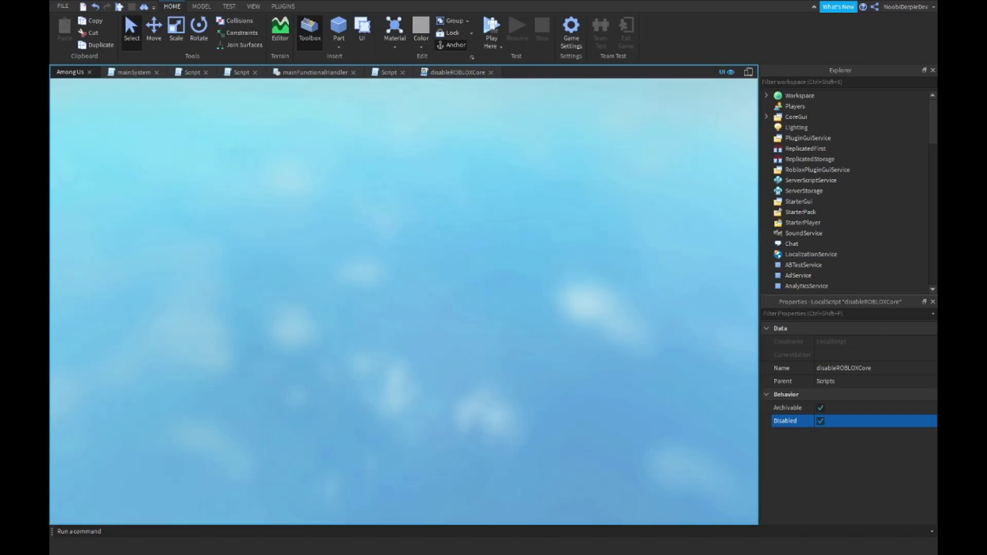
Run a playtest and reset the character during the round to leave a dead body.
key("F5")
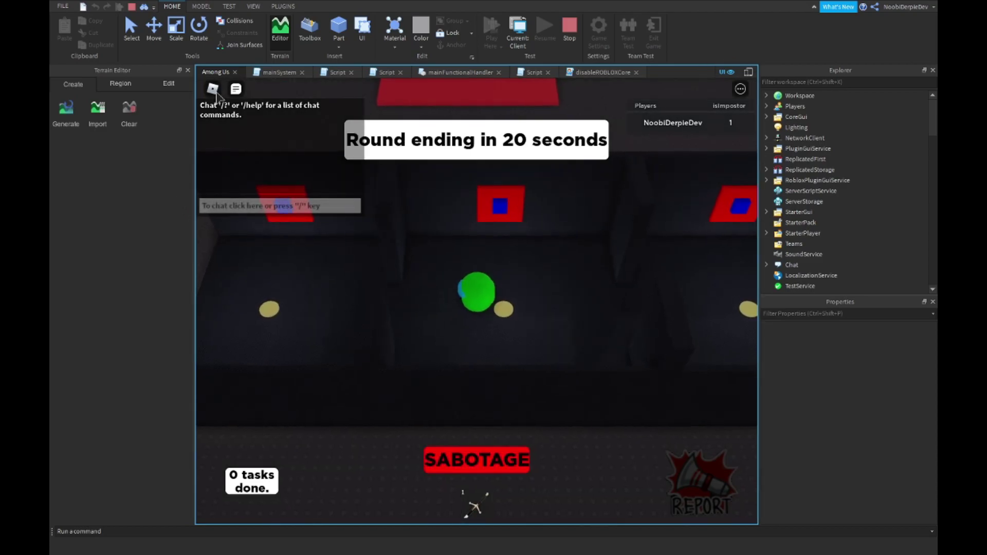
left_click(215, 94)
key("r")
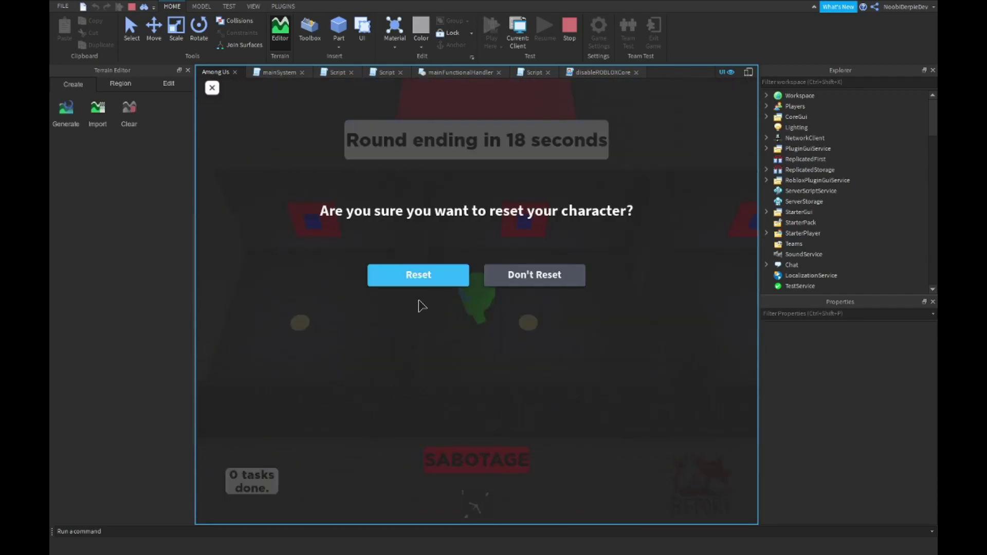
left_click(420, 275)
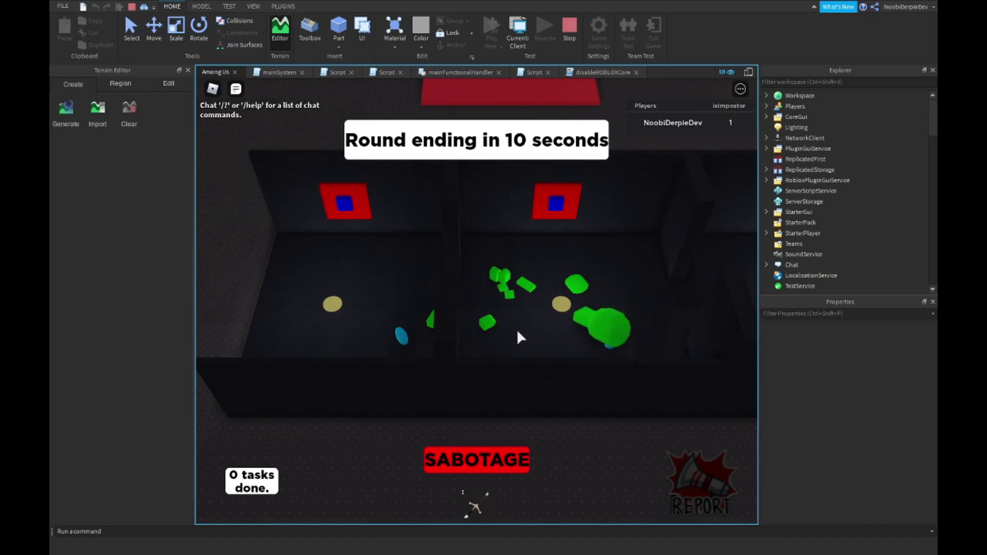
Read the HitBox script errors in the Developer Console log and stop the playtest.
key("F9")
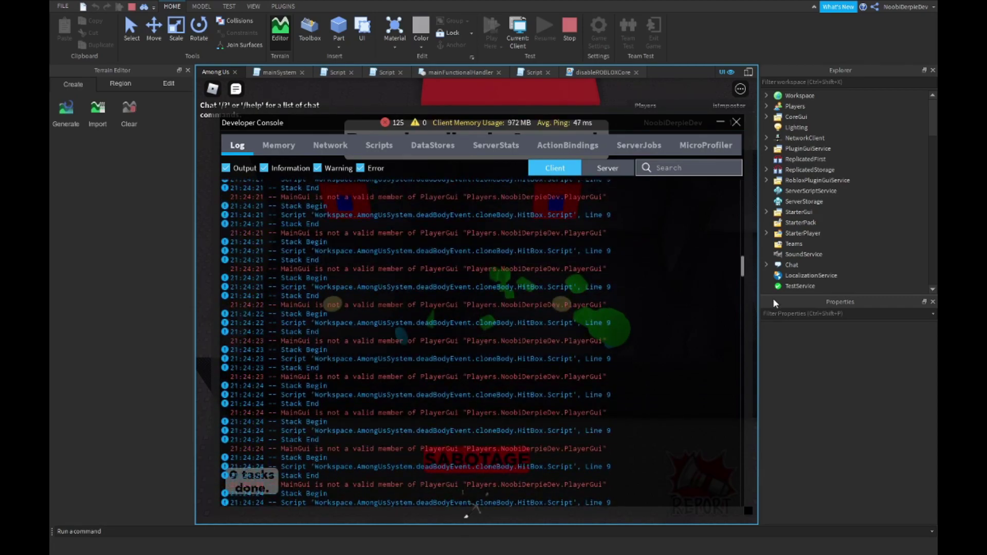
left_click_drag(742, 268, 747, 514)
left_click(568, 35)
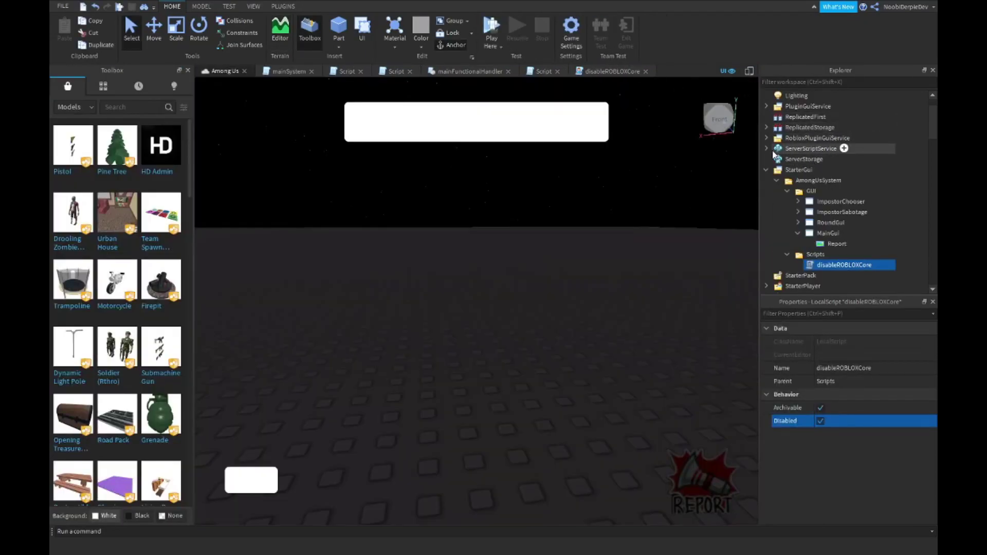
left_click(767, 148)
left_click(776, 159)
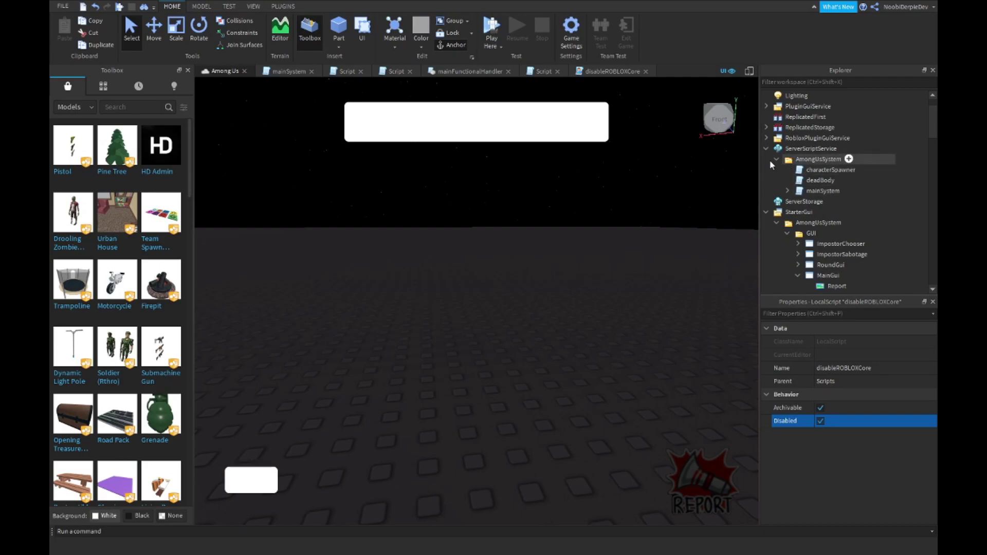
left_click(771, 162)
left_click(776, 159)
left_click(766, 148)
Open the script inside the HitBox part of ReplicatedStorage's cloneBody model.
scroll(773, 141, "up", 1)
left_click(767, 160)
left_click(777, 170)
left_click(787, 181)
left_click(797, 191)
scroll(822, 227, "down", 2)
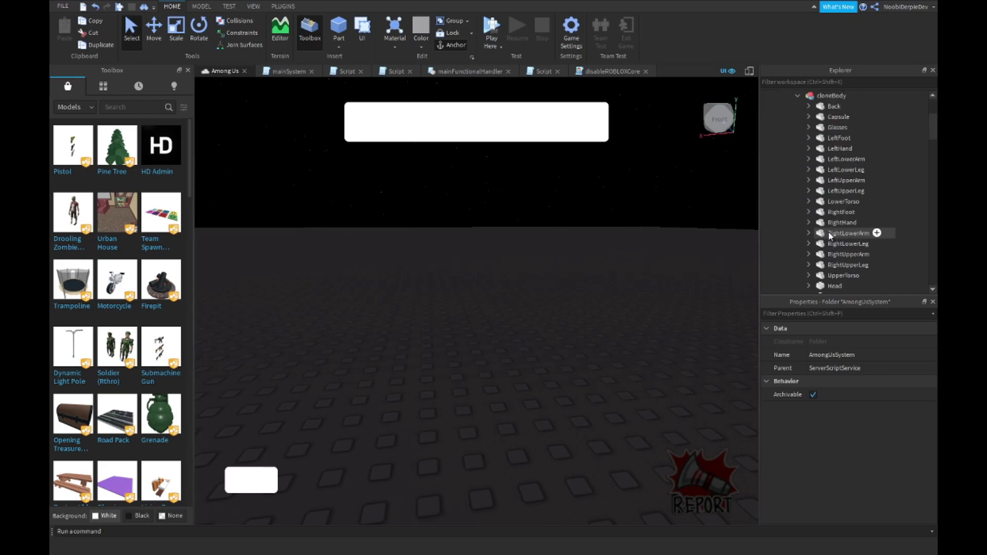
scroll(828, 227, "down", 4)
left_click(809, 201)
double_click(818, 212)
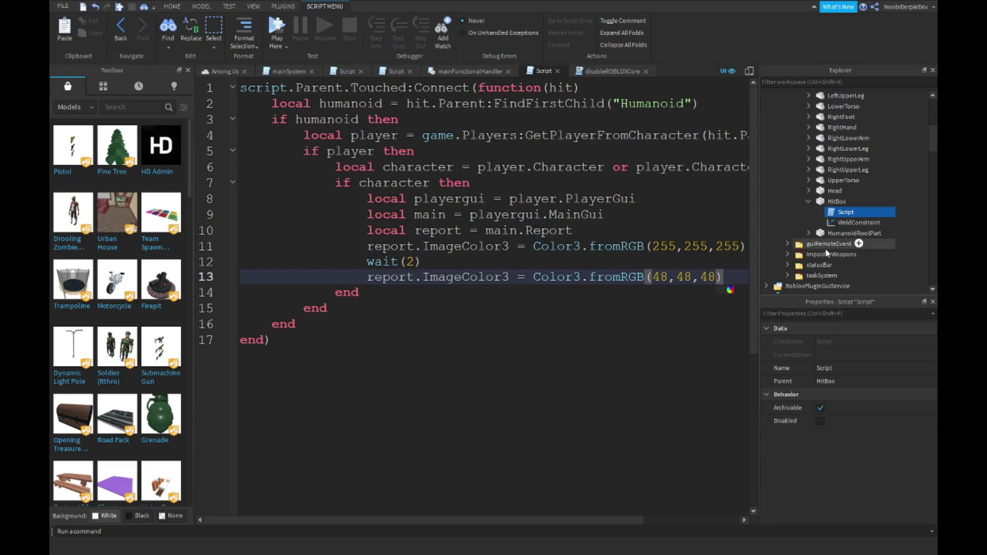
Change the main variable's path on line 9 to playergui.AmongUsSystem.Gui.MainGui, following the StarterGui folder structure.
scroll(824, 254, "down", 2)
scroll(819, 254, "down", 3)
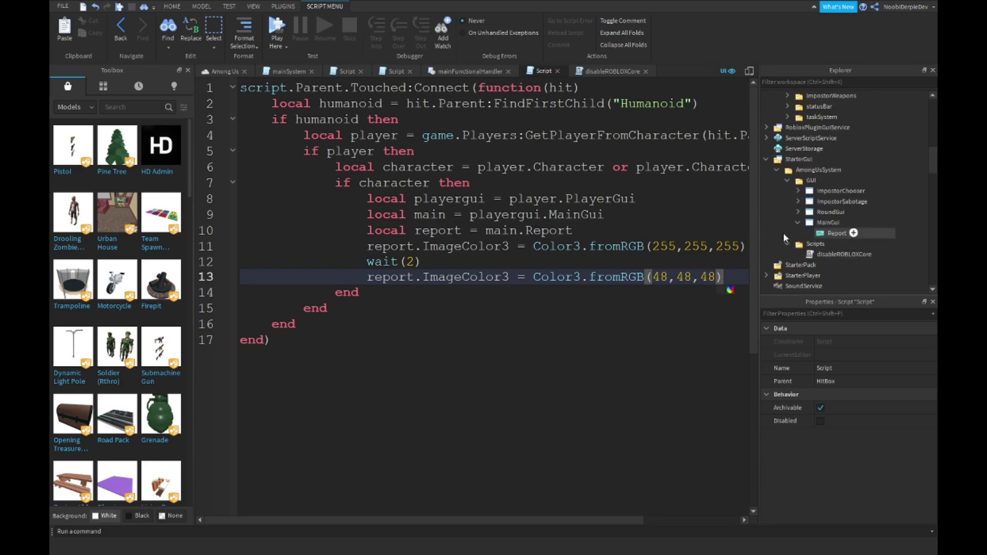
double_click(570, 215)
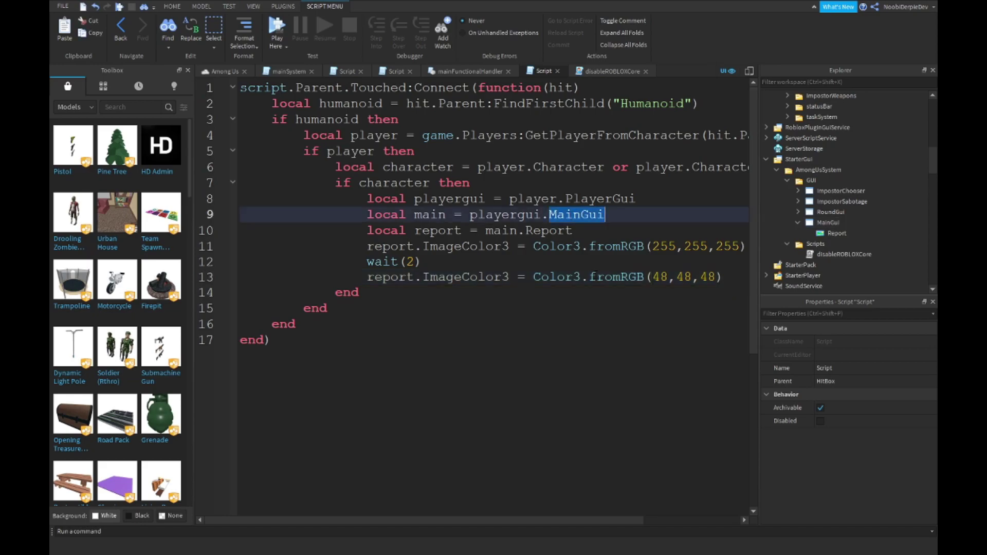
type("AmongUsSystem.Gui.")
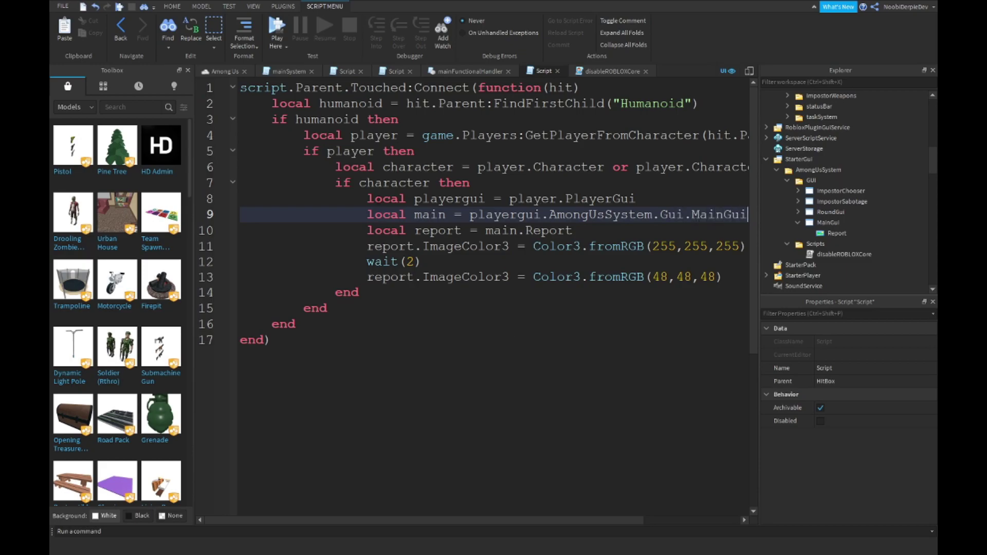
Return to the Among Us place view and close all the open script documents.
left_click(222, 70)
left_click(310, 71)
left_click(304, 72)
left_click(301, 72)
middle_click(302, 73)
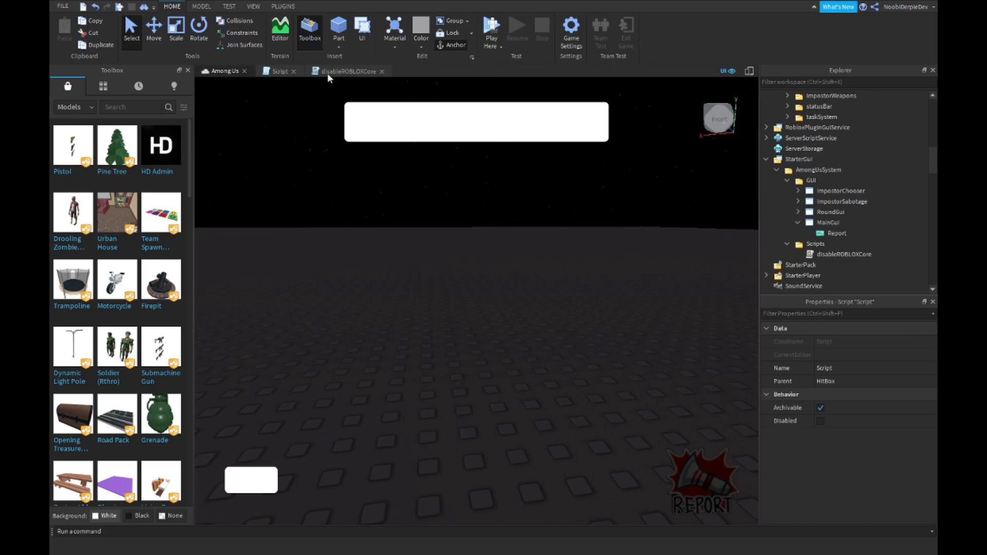
left_click(293, 71)
left_click(329, 72)
Collapse StarterGui and its AmongUsSystem subfolders in the Explorer.
left_click(797, 222)
left_click(787, 181)
left_click(787, 190)
left_click(777, 170)
left_click(766, 159)
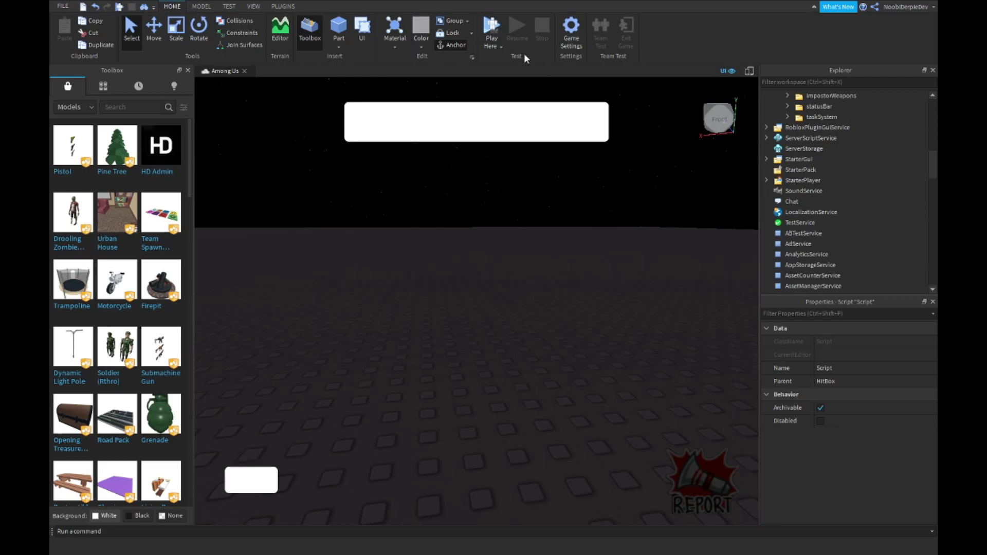
Playtest the corrected HitBox script and reset the character once the impostor has been chosen.
left_click(492, 27)
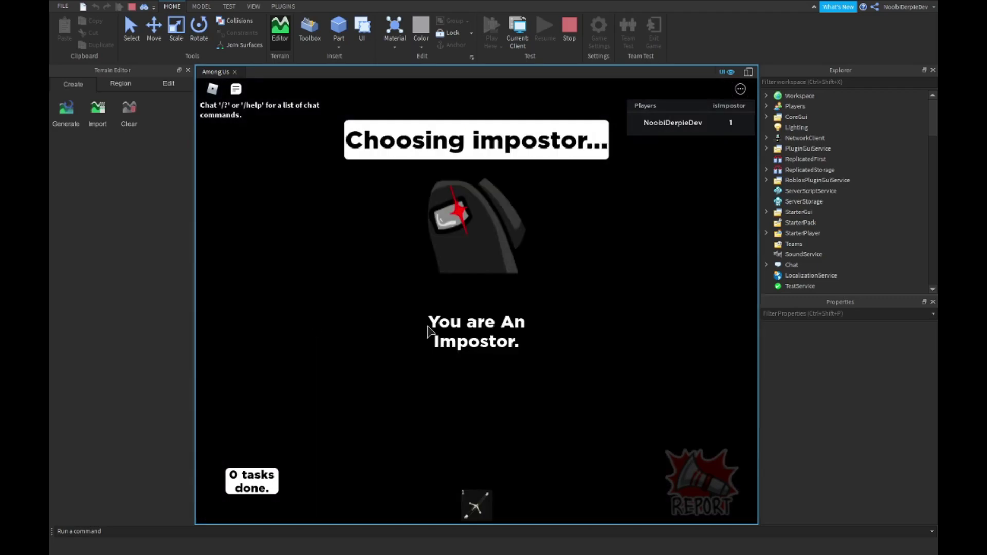
key("Escape")
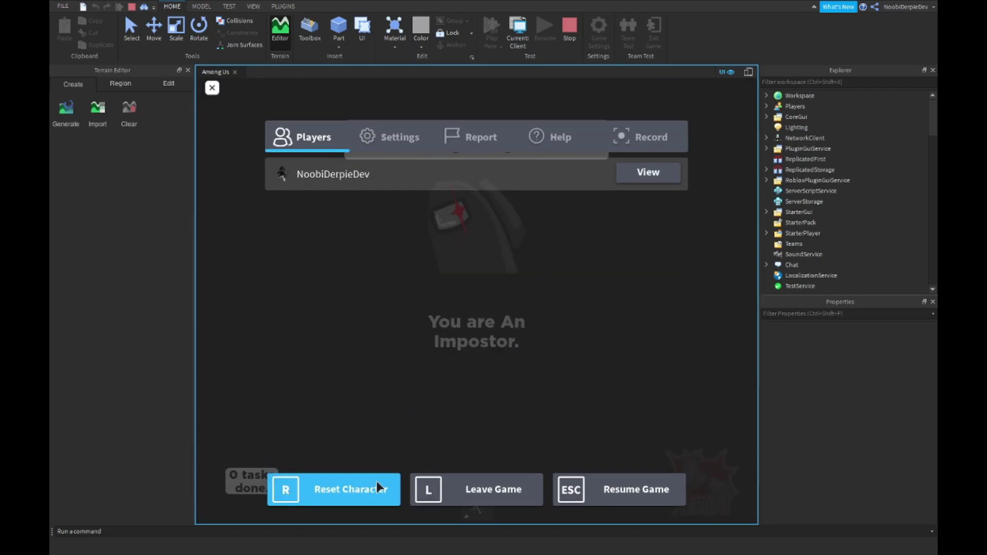
left_click(379, 486)
key("F9")
key("F9")
left_click(421, 282)
Examine the newest errors at the end of the Developer Console log and end the playtest.
key("F9")
scroll(419, 285, "down", 20)
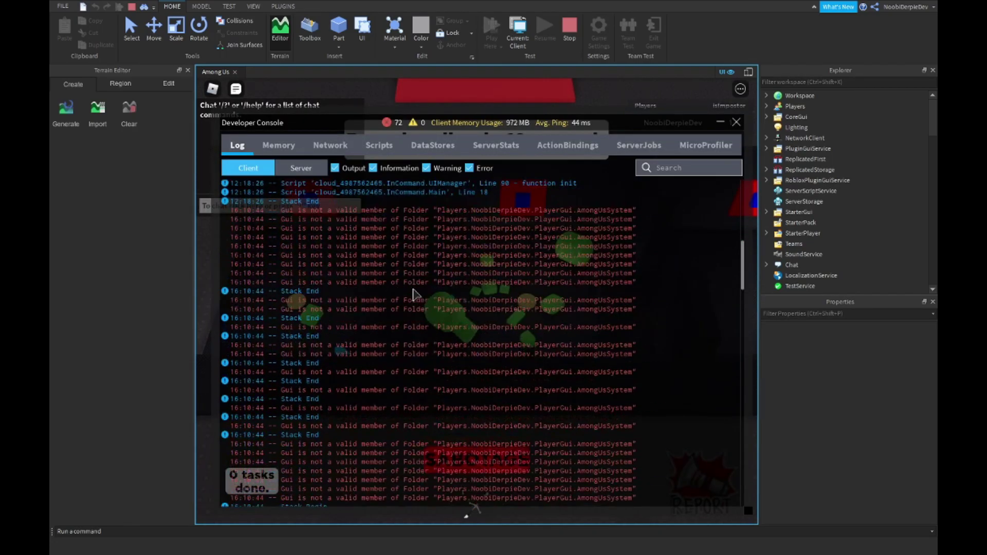
left_click(568, 39)
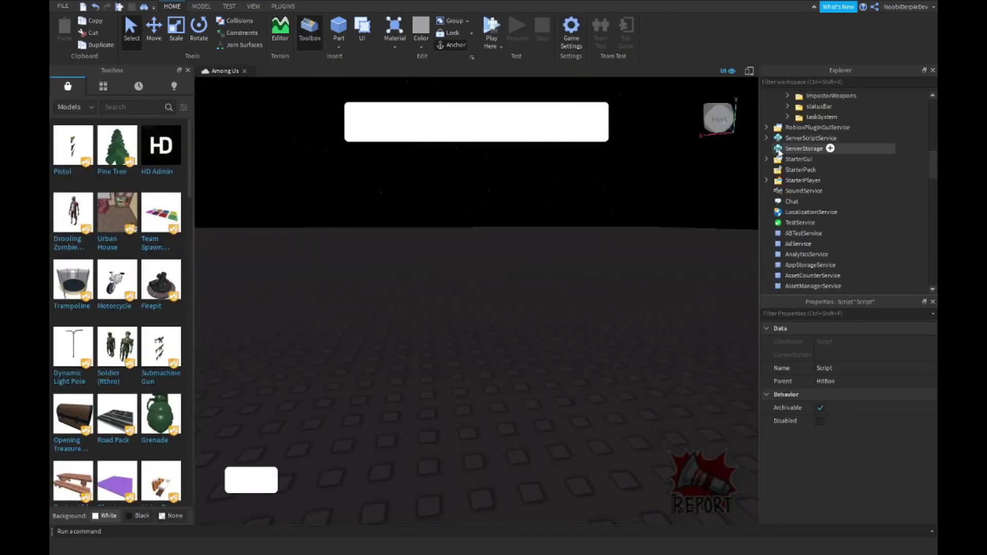
Check the folder names under StarterGui's AmongUsSystem and locate the HitBox script in the Explorer again.
scroll(776, 164, "up", 1)
left_click(766, 190)
left_click(777, 201)
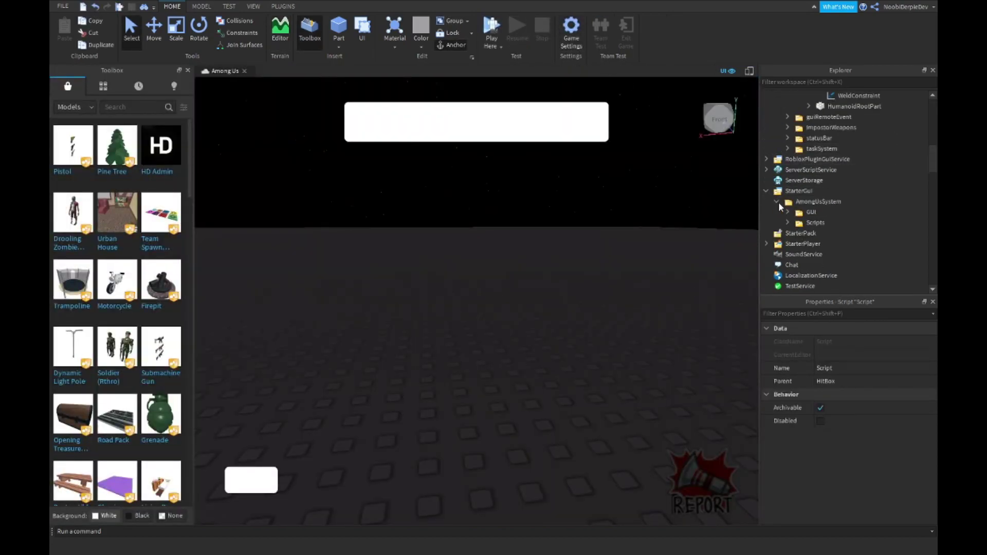
left_click(766, 191)
scroll(802, 186, "up", 3)
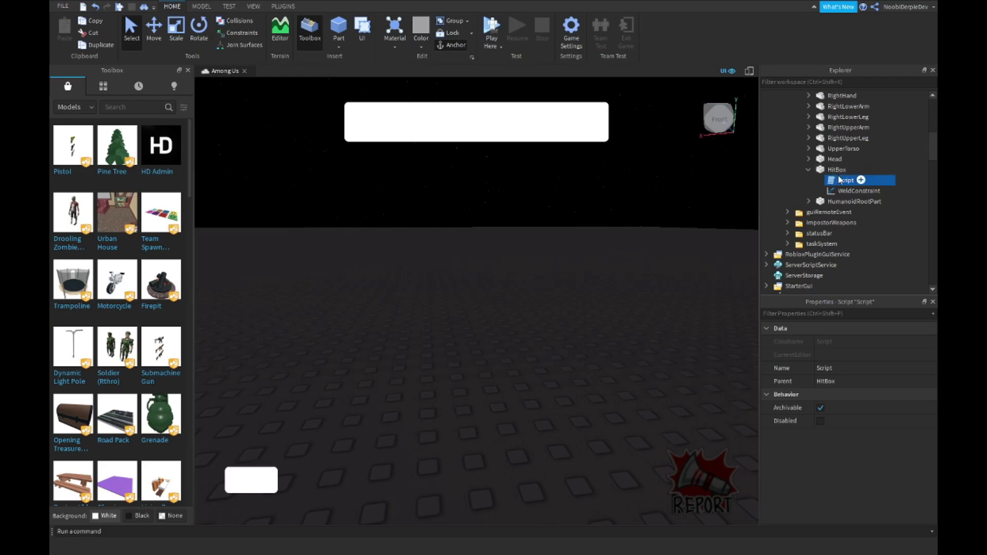